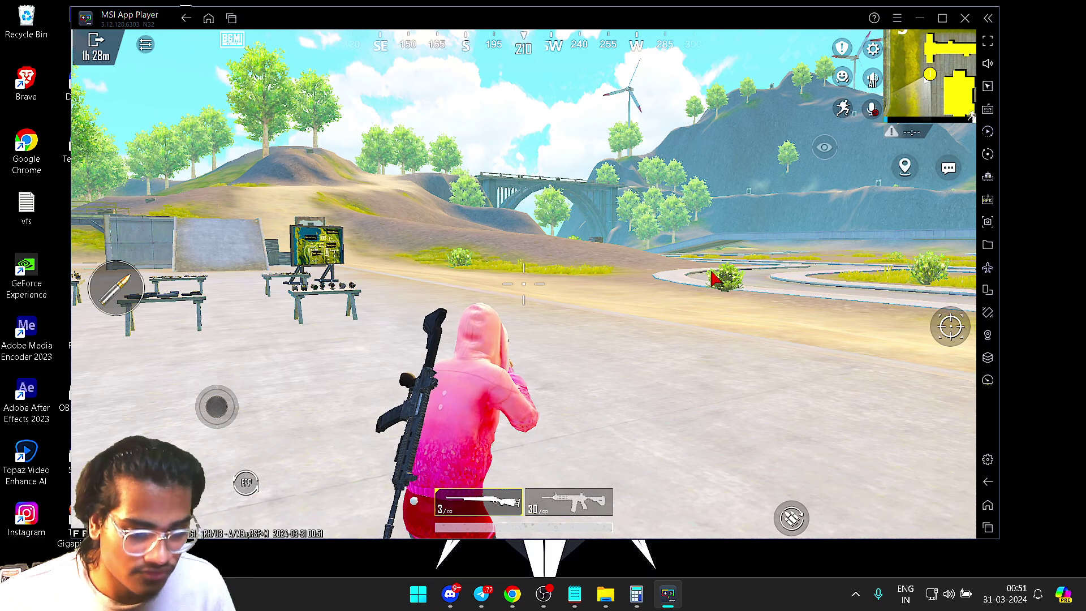
# - Release the mouse from the game's aim mode and switch the system sound output to Headphones (Realtek(R) Audio)
pyautogui.moveTo(722, 262); pyautogui.dragTo(667, 359)
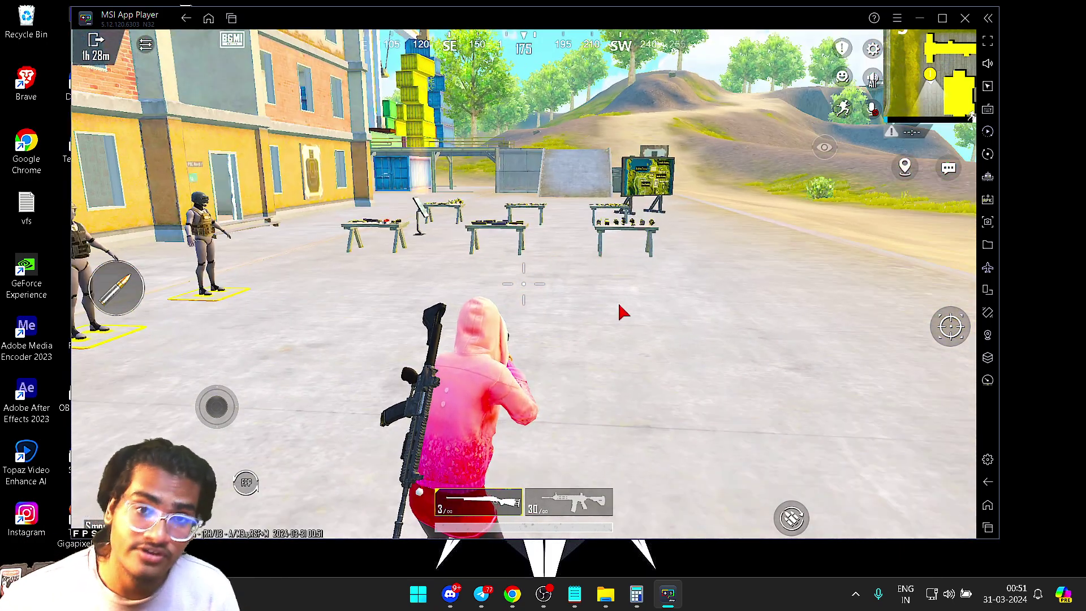
pyautogui.press('x')
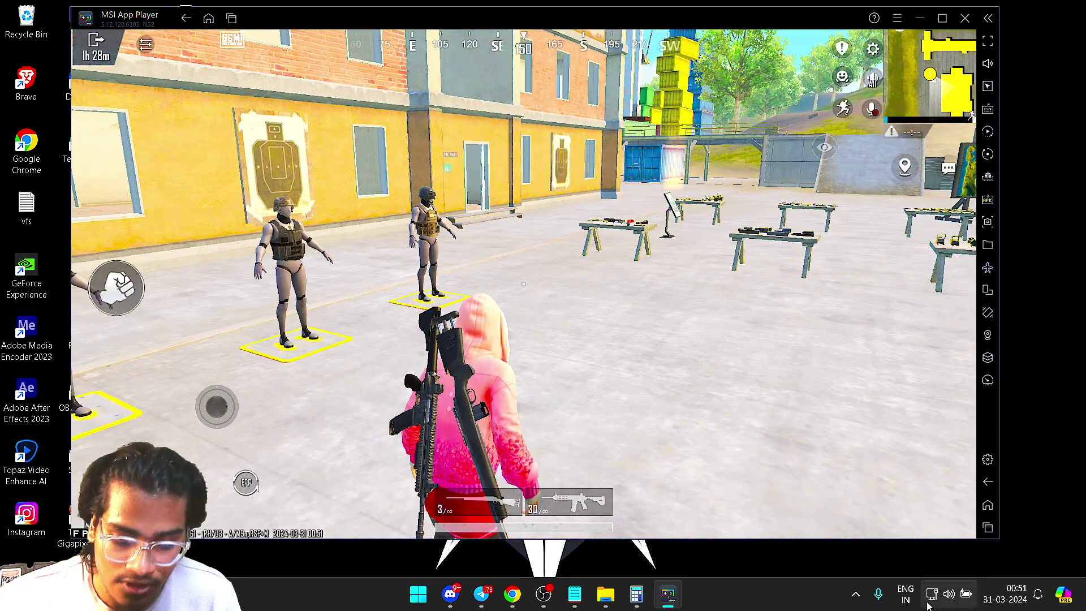
pyautogui.click(948, 594)
pyautogui.click(1059, 505)
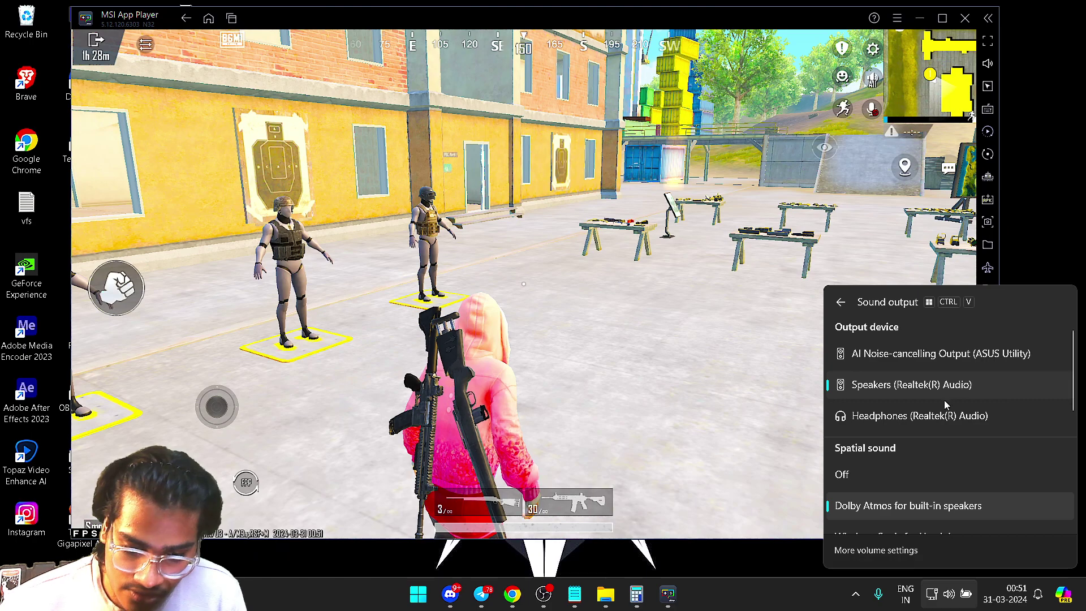
pyautogui.click(1030, 416)
pyautogui.click(1037, 389)
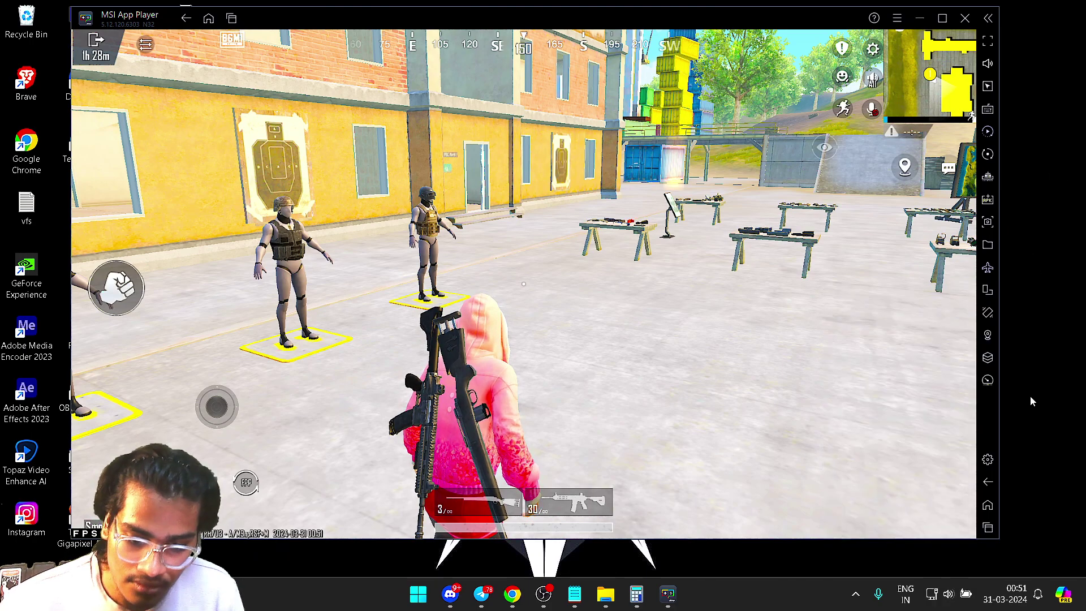
# - Open the button layout customization for Character control scheme 1 and show the movement joystick's size and transparency options
pyautogui.click(872, 48)
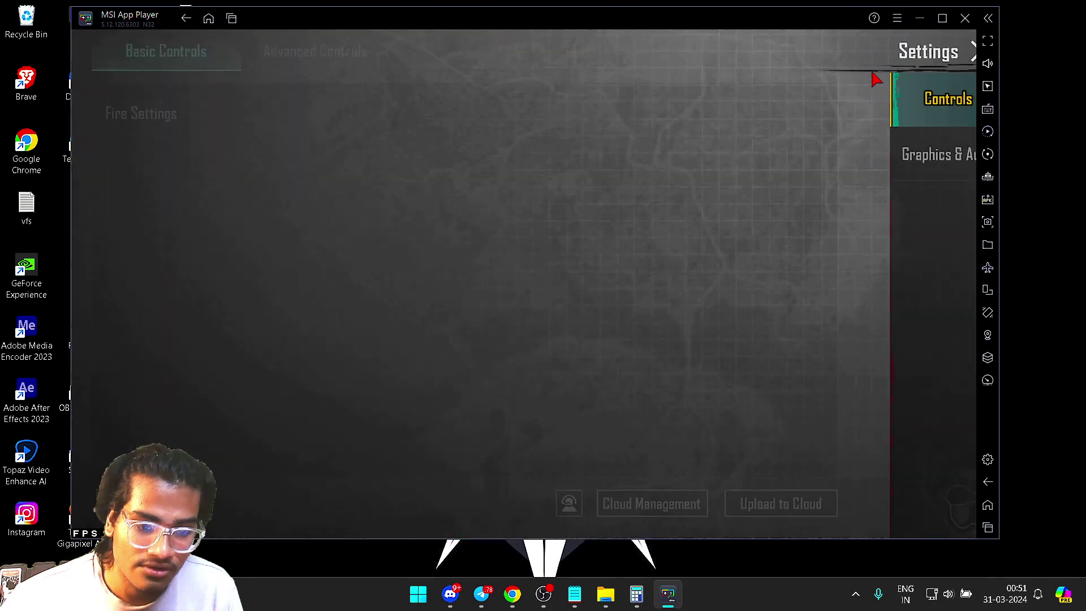
pyautogui.click(898, 214)
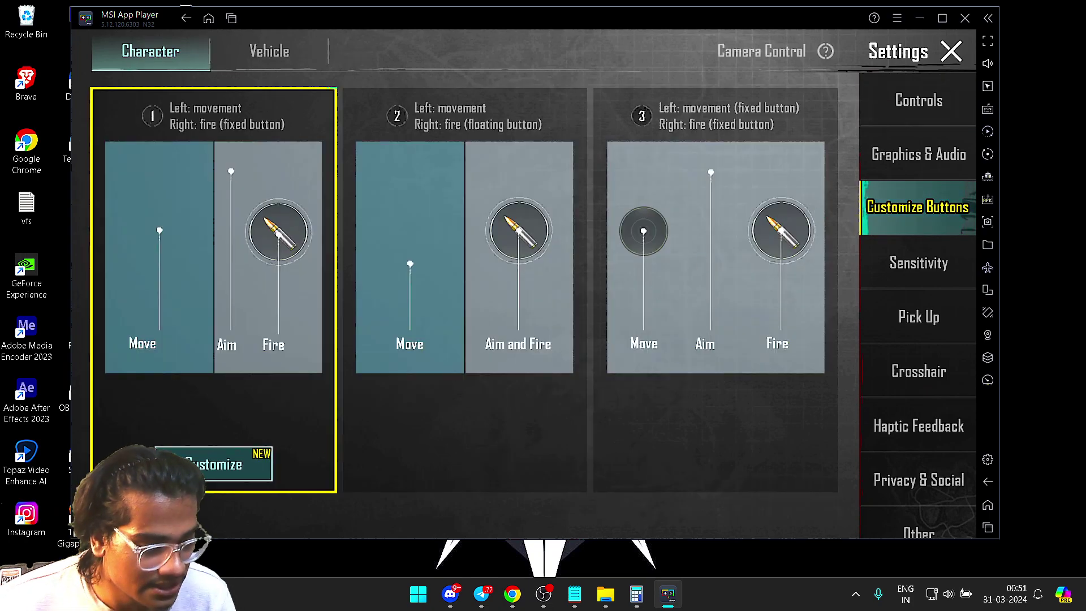
pyautogui.click(254, 463)
pyautogui.click(231, 410)
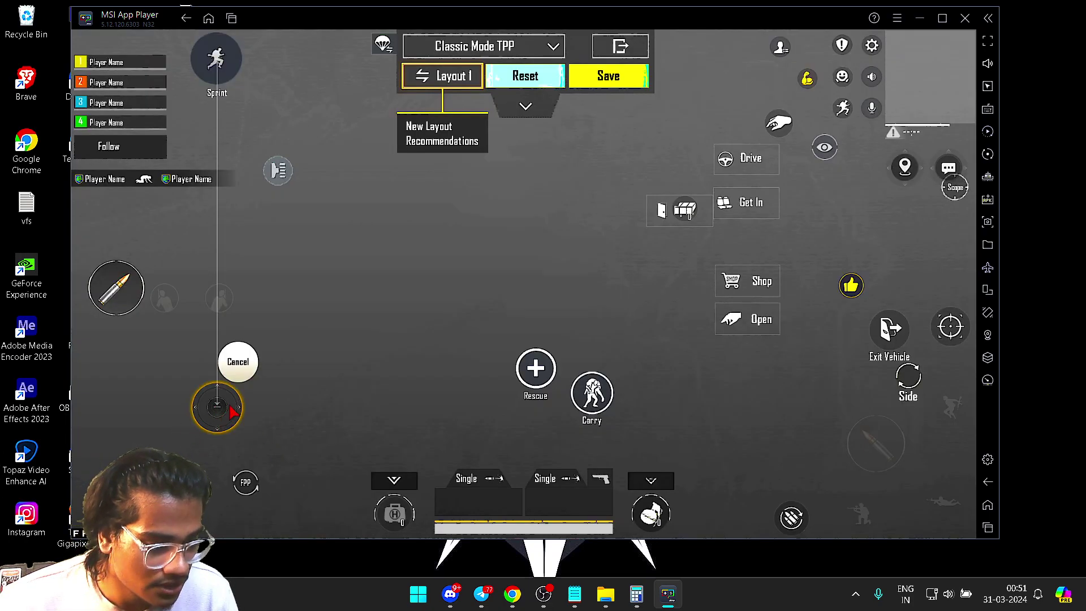
pyautogui.click(526, 105)
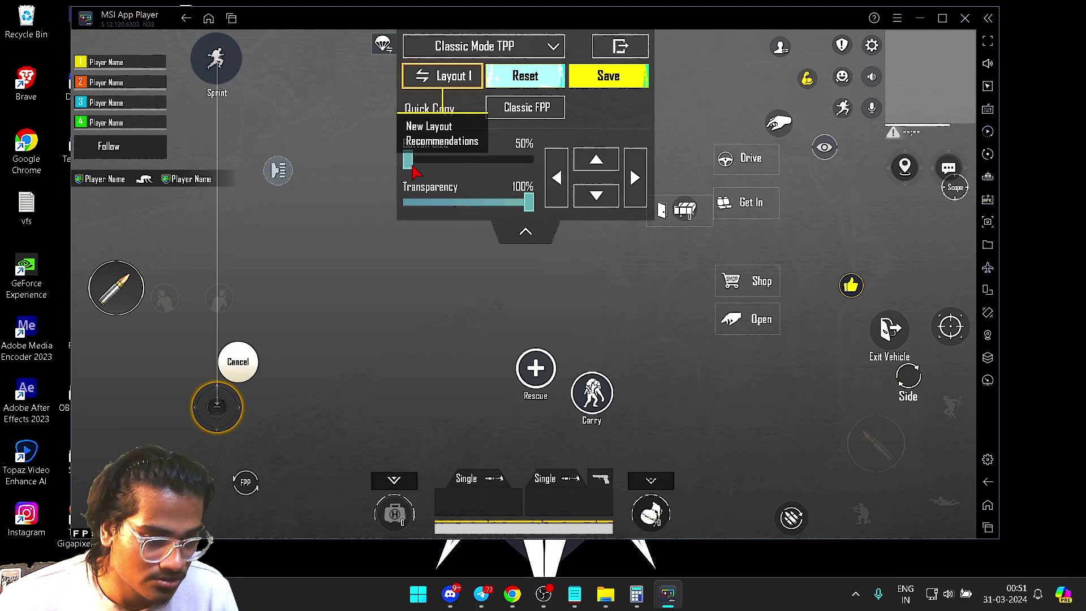
# - Enlarge the movement joystick to 107% and move the Sprint button down to just above it
pyautogui.moveTo(416, 162); pyautogui.dragTo(439, 161)
pyautogui.moveTo(226, 74); pyautogui.dragTo(278, 349)
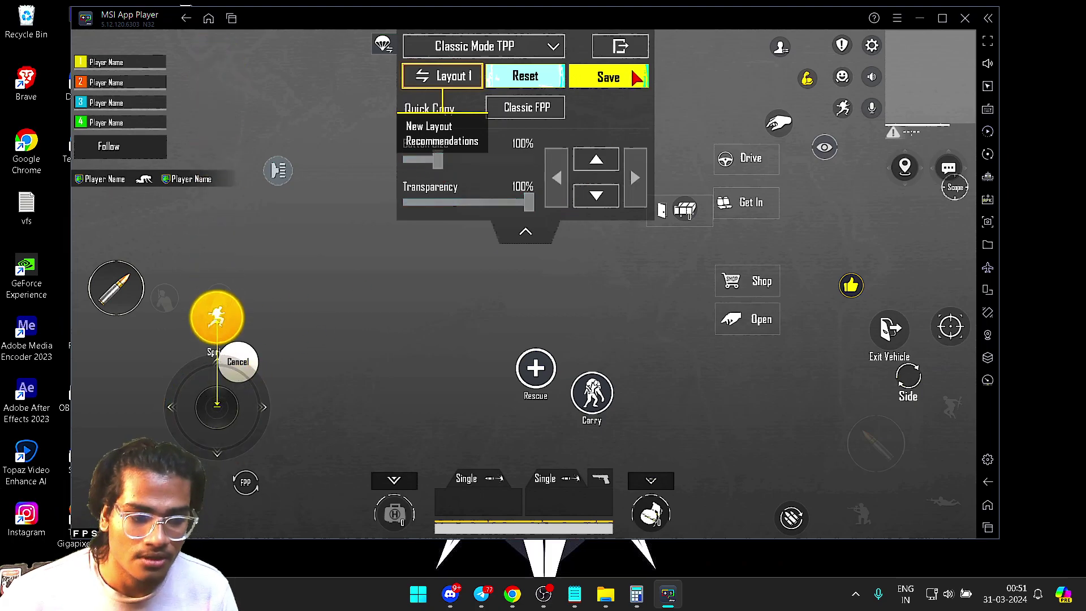
pyautogui.click(269, 408)
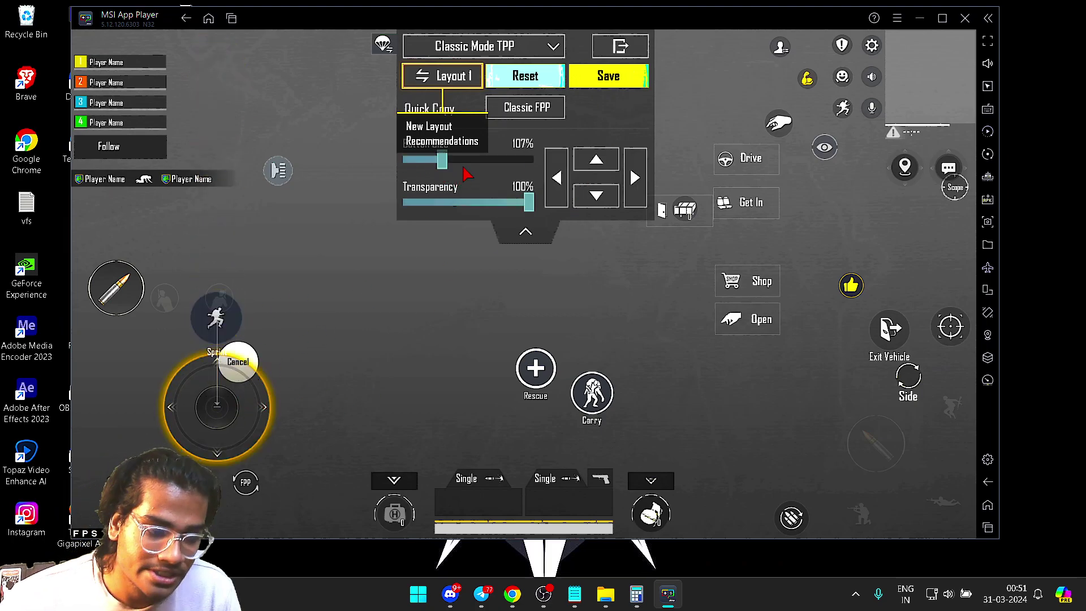
# - Set the movement joystick's size to 50% and move the Sprint button far above it, to the layout's upper edge
pyautogui.moveTo(445, 162); pyautogui.dragTo(405, 164)
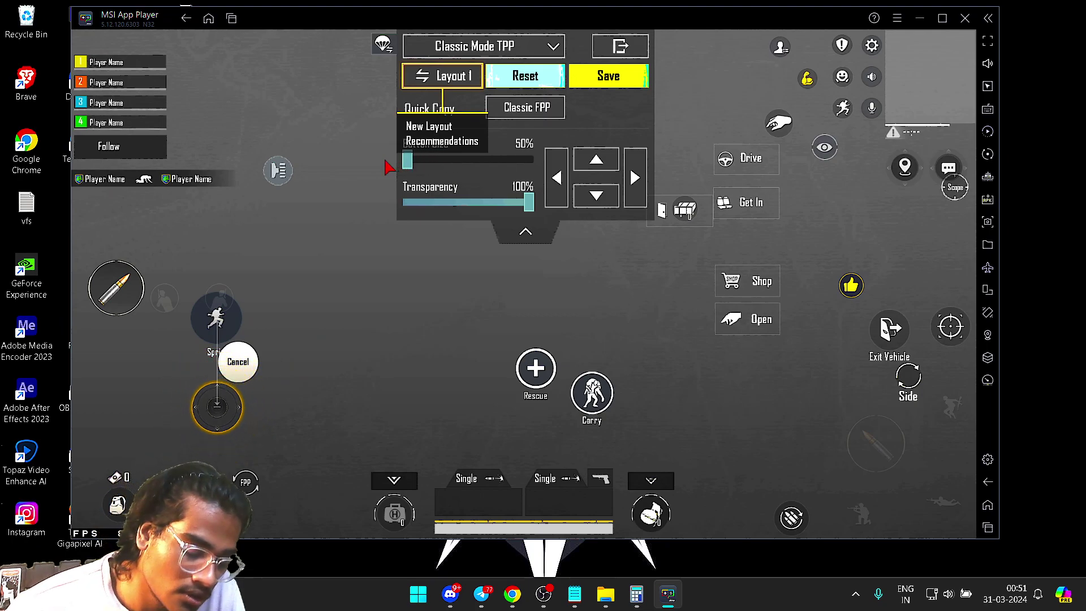
pyautogui.moveTo(217, 317); pyautogui.dragTo(217, 56)
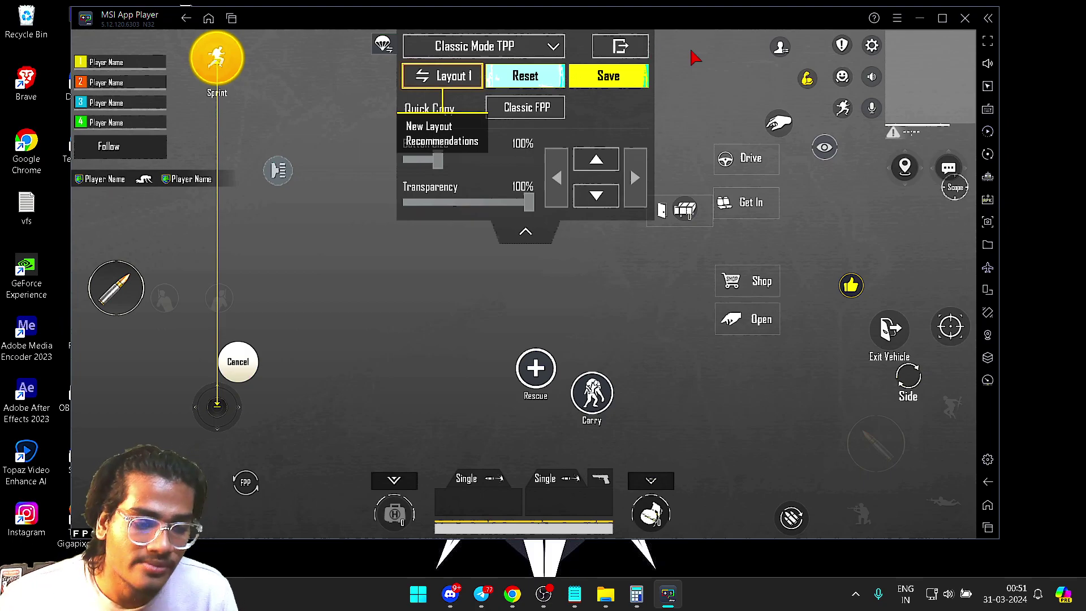
# - Enlarge the WASD D-pad in the 1080p Standard control scheme to a radius of about 13.5, check its settings and save
pyautogui.click(987, 108)
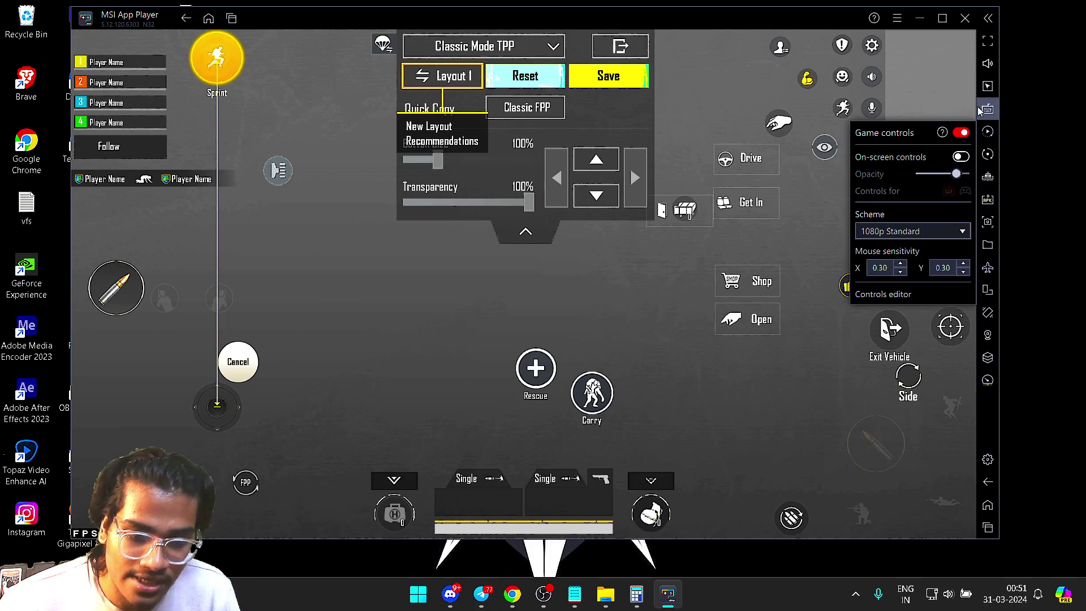
pyautogui.click(884, 294)
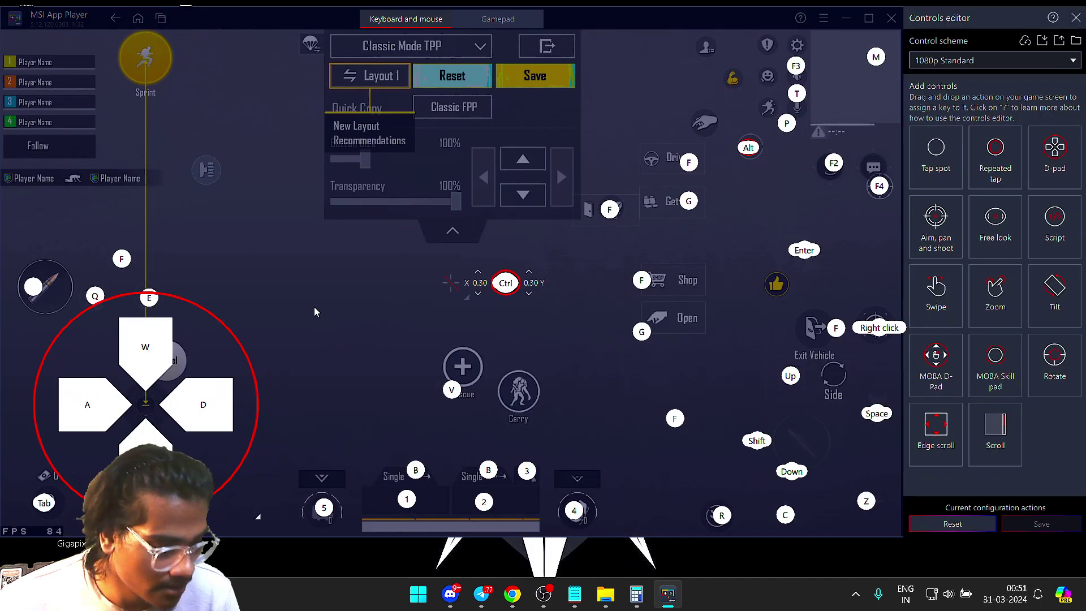
pyautogui.moveTo(257, 516)
pyautogui.mouseDown()
pyautogui.moveTo(201, 459)
pyautogui.moveTo(270, 535)
pyautogui.moveTo(263, 527)
pyautogui.mouseUp()
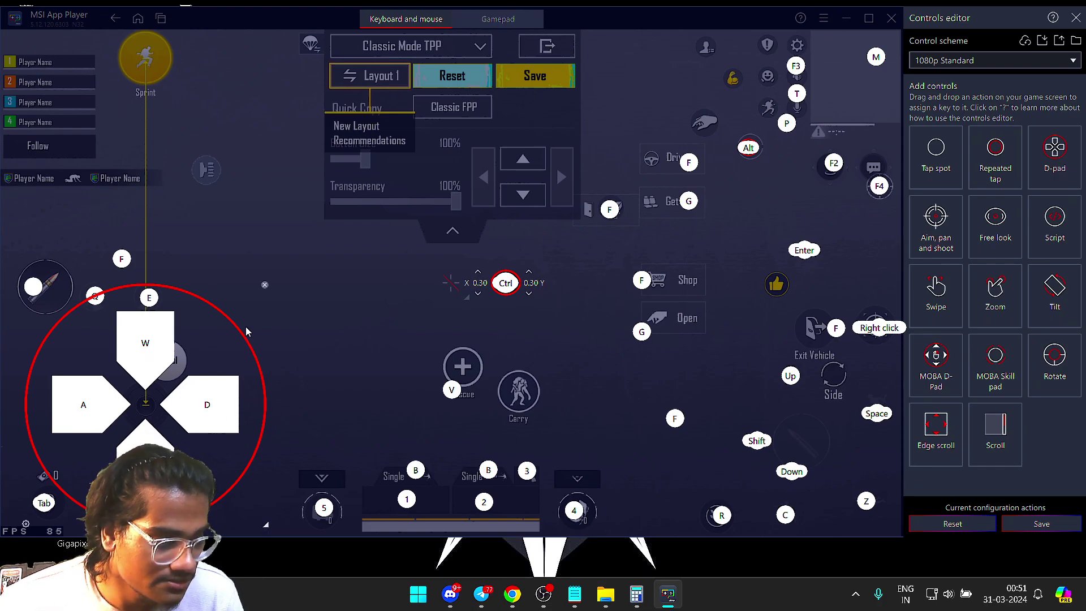
pyautogui.rightClick(219, 315)
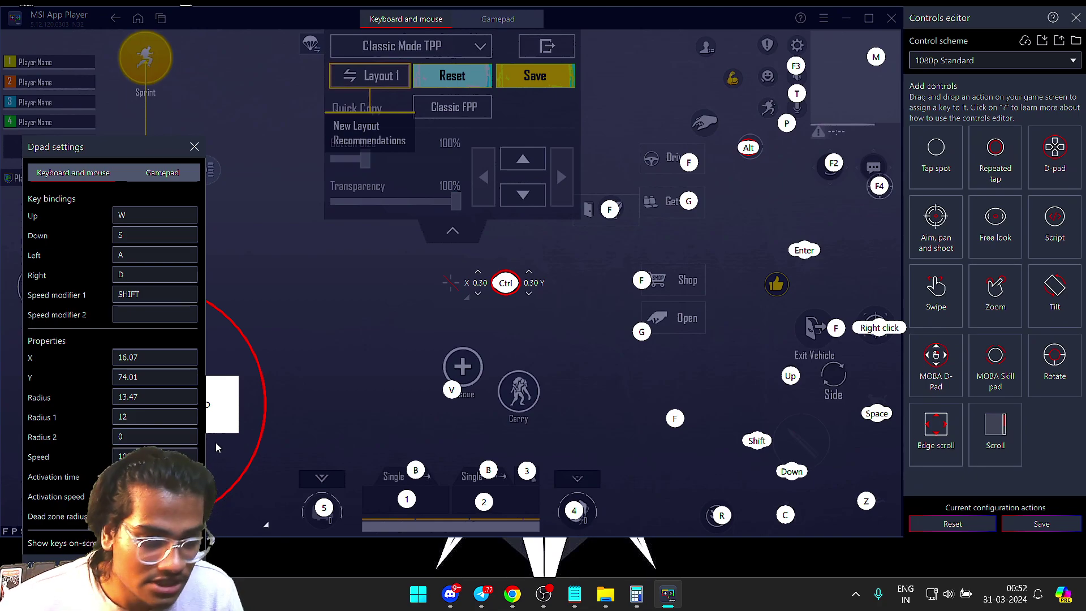
pyautogui.hotkey('ctrl', 's')
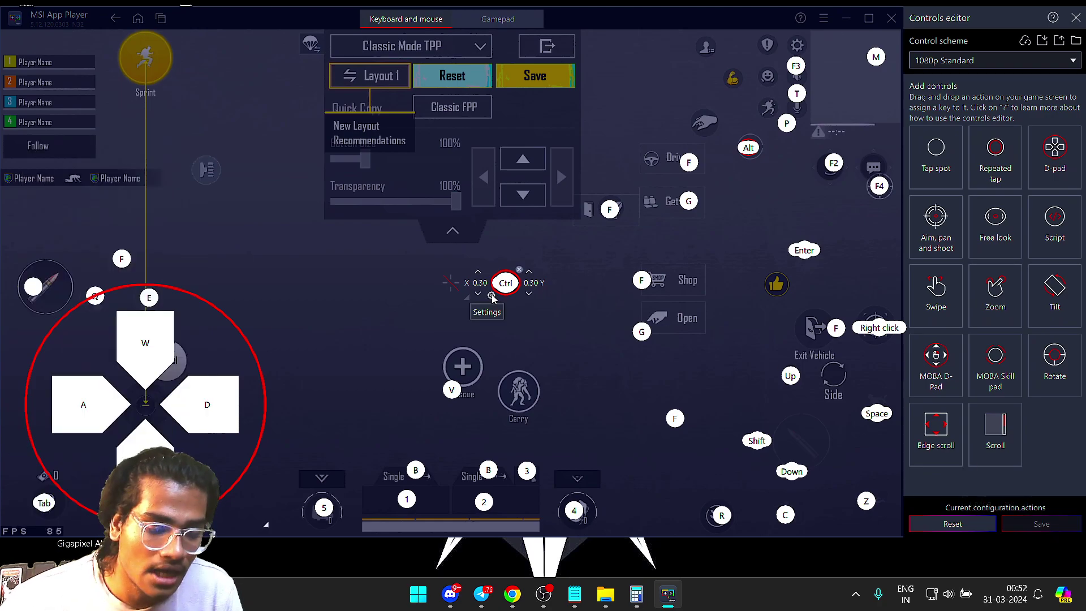
# - Examine the Aim, pan and shoot control's X and Y position properties and close the controls editor
pyautogui.click(492, 295)
pyautogui.click(603, 143)
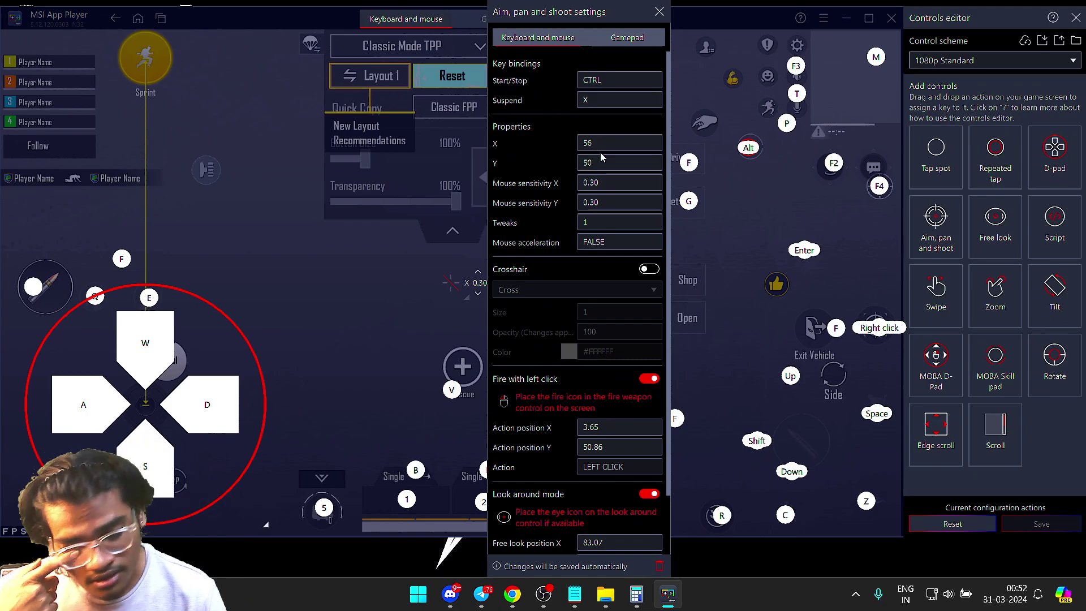
pyautogui.click(601, 143)
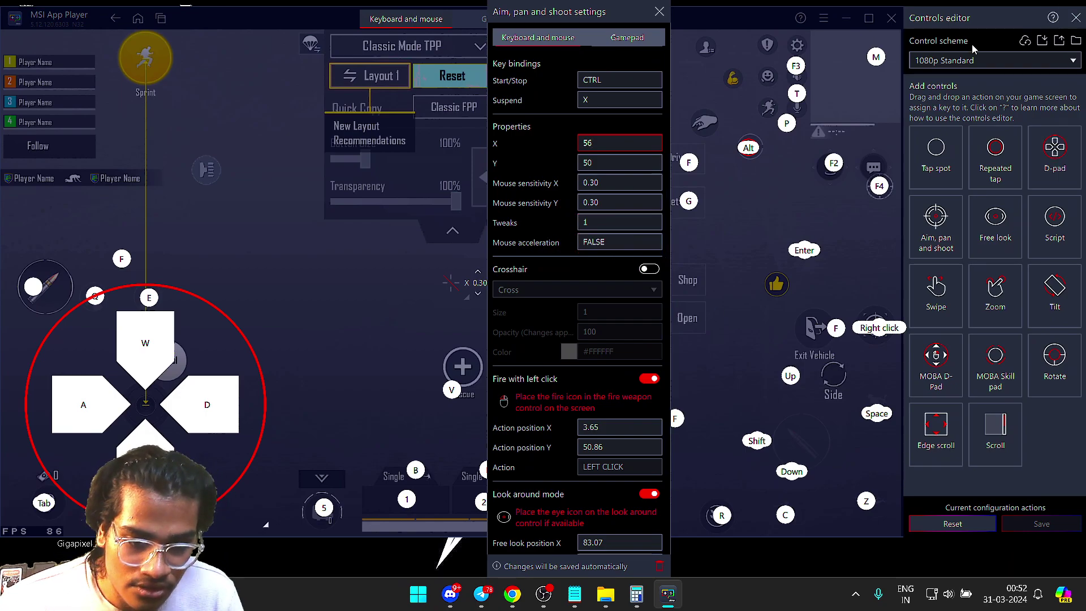
pyautogui.click(1076, 17)
# - Reopen the controls editor, enter R as the reload control's key, shift the C tap spot slightly and save the scheme
pyautogui.click(987, 109)
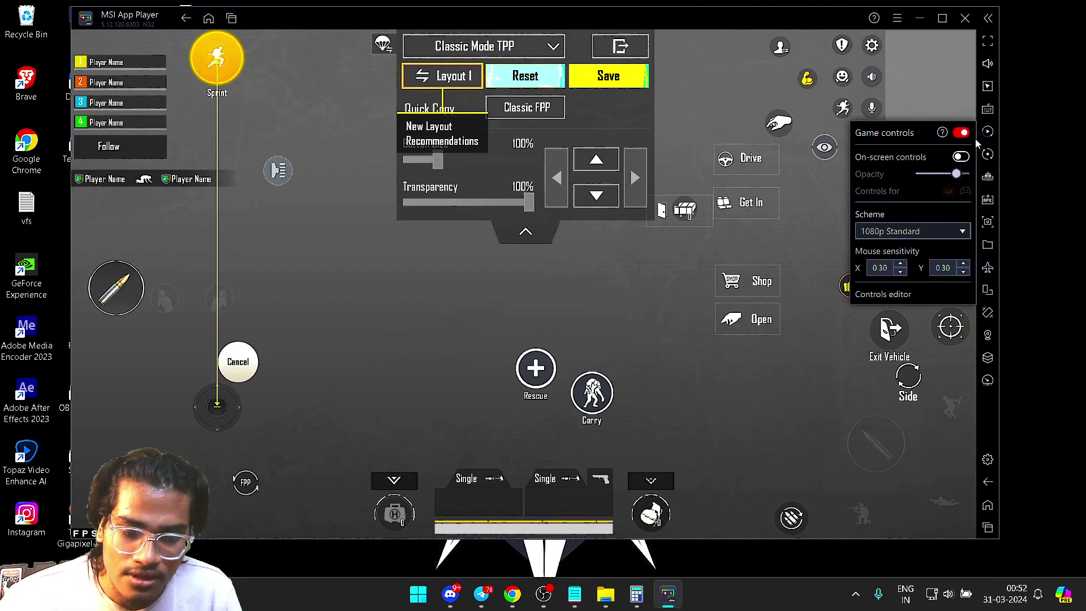
pyautogui.click(883, 294)
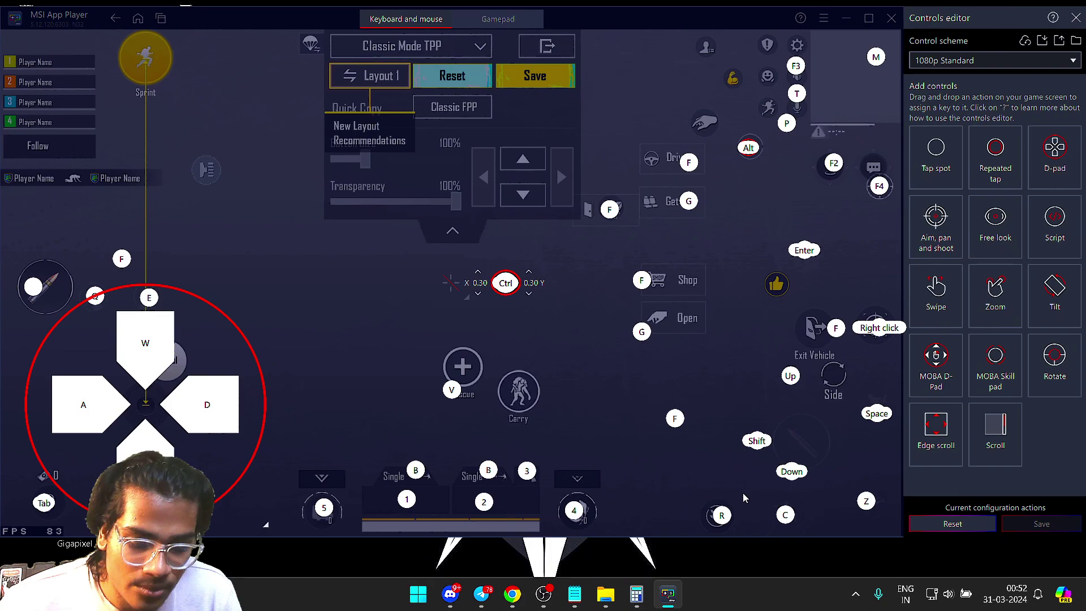
pyautogui.press('r')
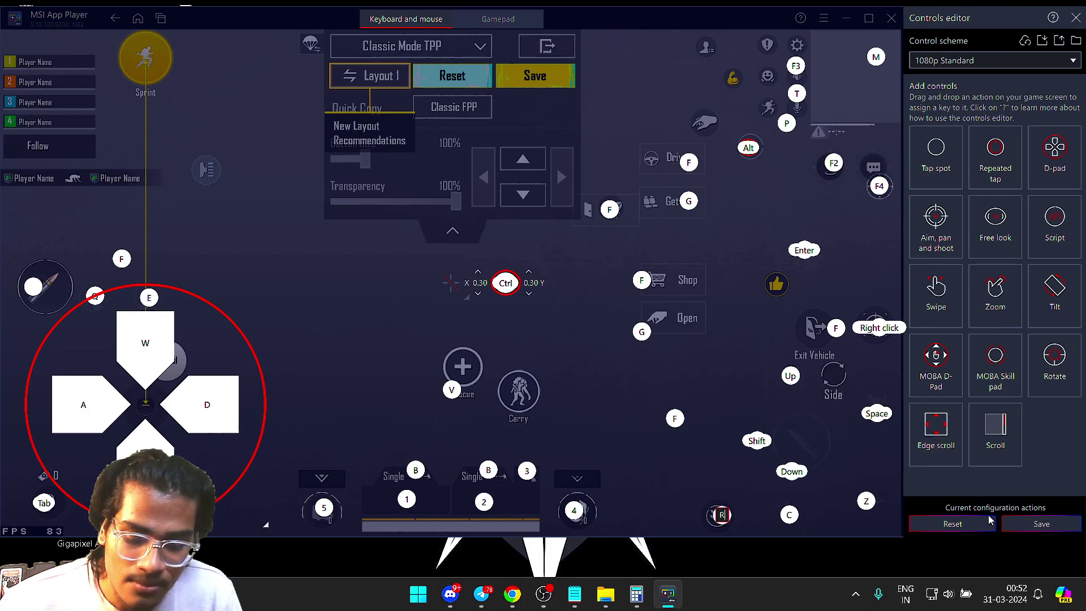
pyautogui.click(1025, 526)
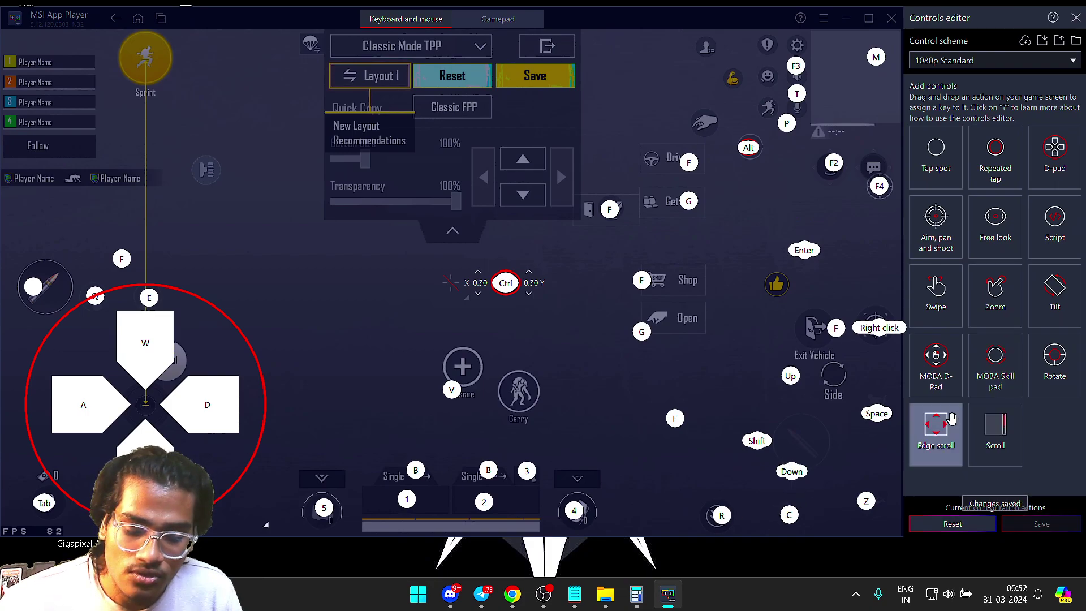
pyautogui.click(1077, 22)
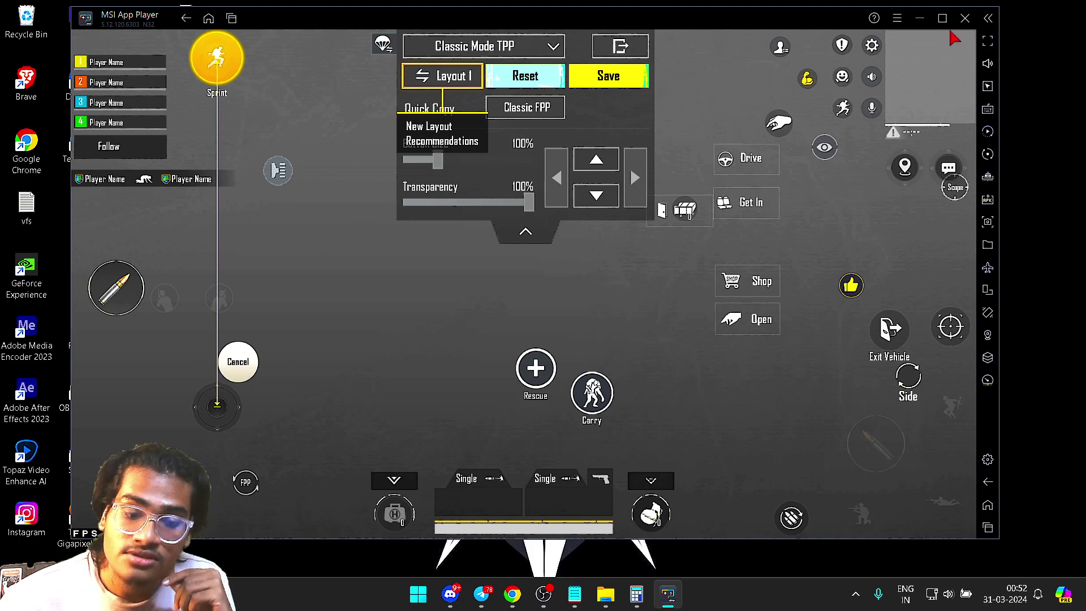
# - Review the emulator's performance, display and graphics settings, including the ASTC texture option
pyautogui.click(897, 19)
pyautogui.click(844, 49)
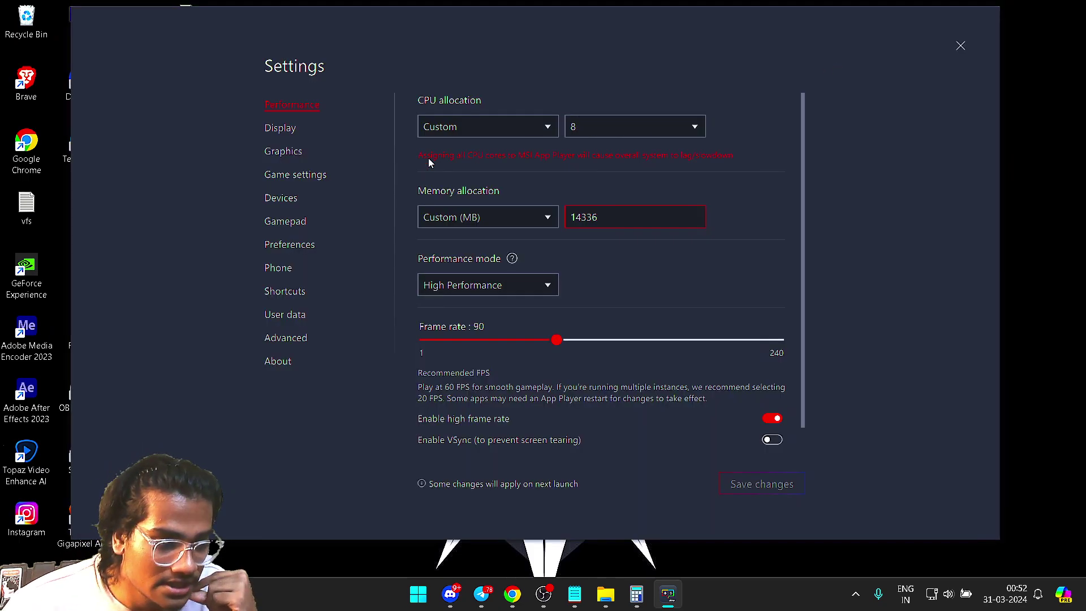
pyautogui.click(275, 128)
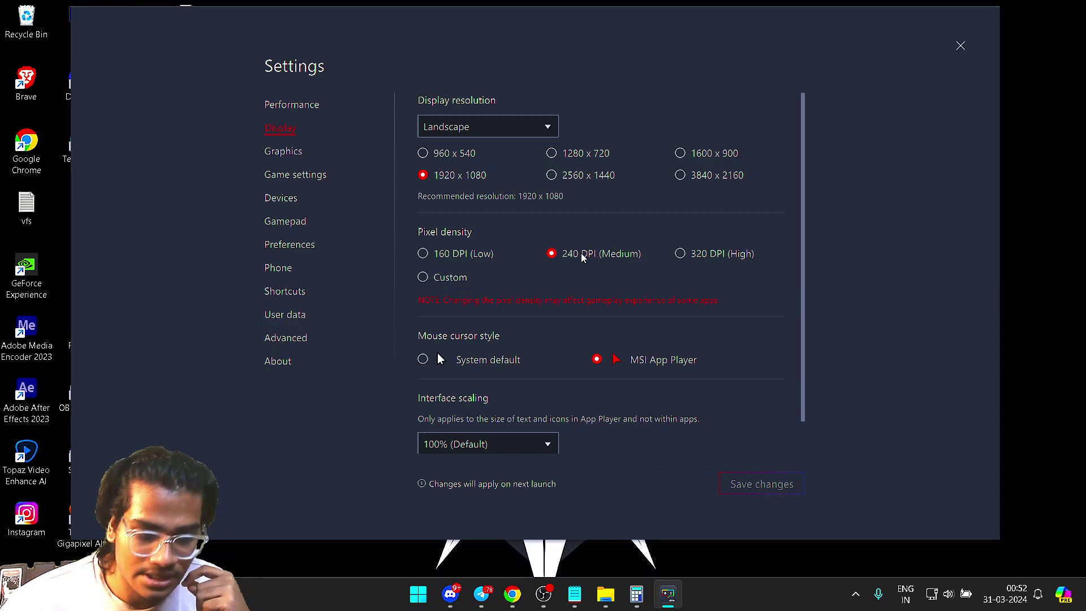
pyautogui.click(288, 158)
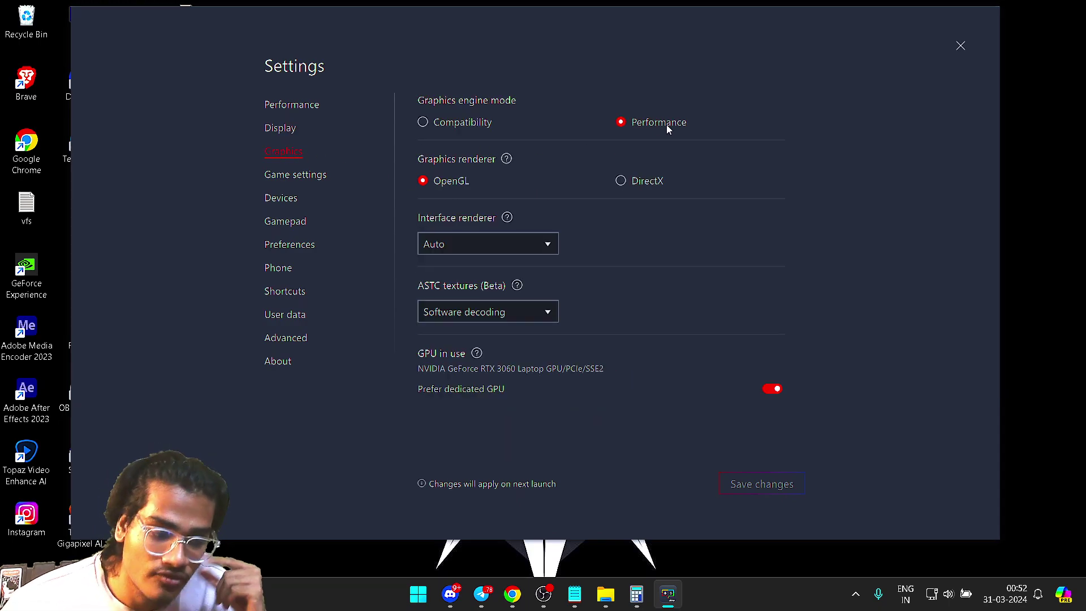
pyautogui.click(452, 317)
pyautogui.click(452, 320)
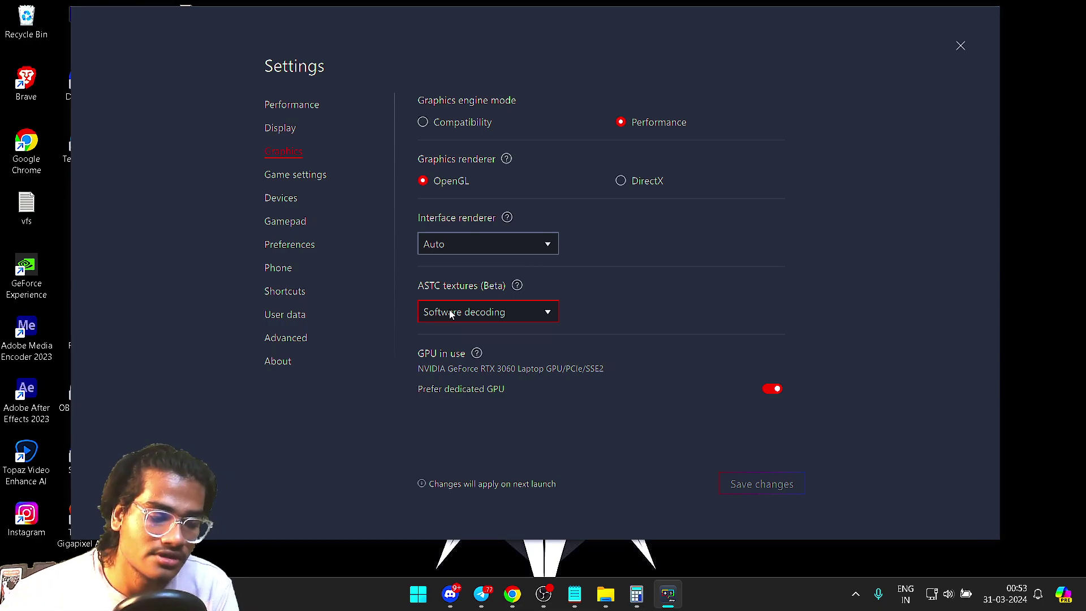
# - Review the emulator's game and device settings and the custom phone profile's manufacturer, brand and model
pyautogui.click(304, 175)
pyautogui.click(269, 204)
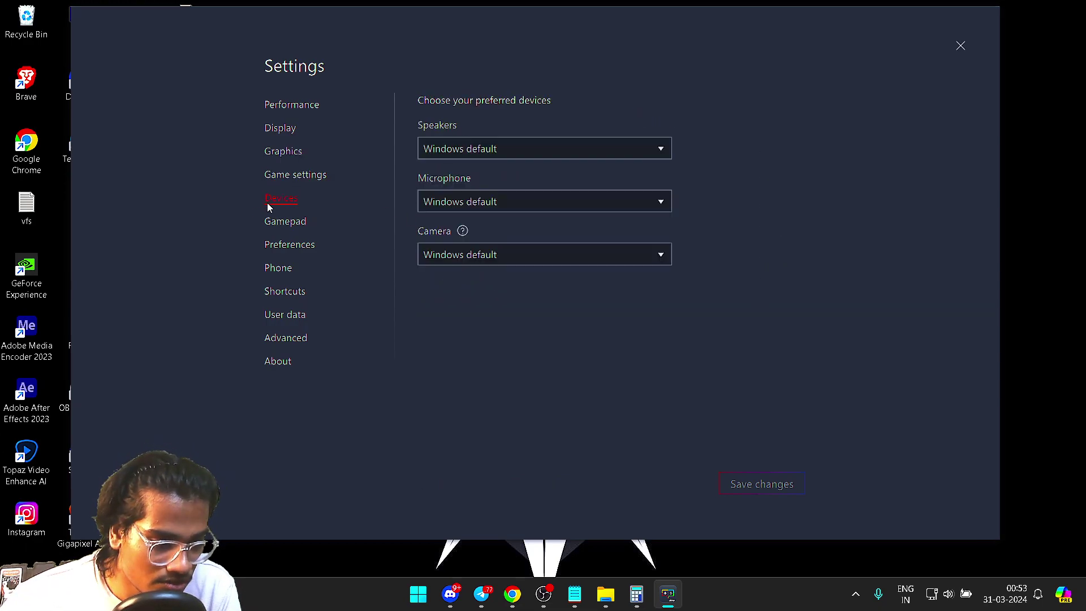
pyautogui.click(278, 269)
pyautogui.click(489, 203)
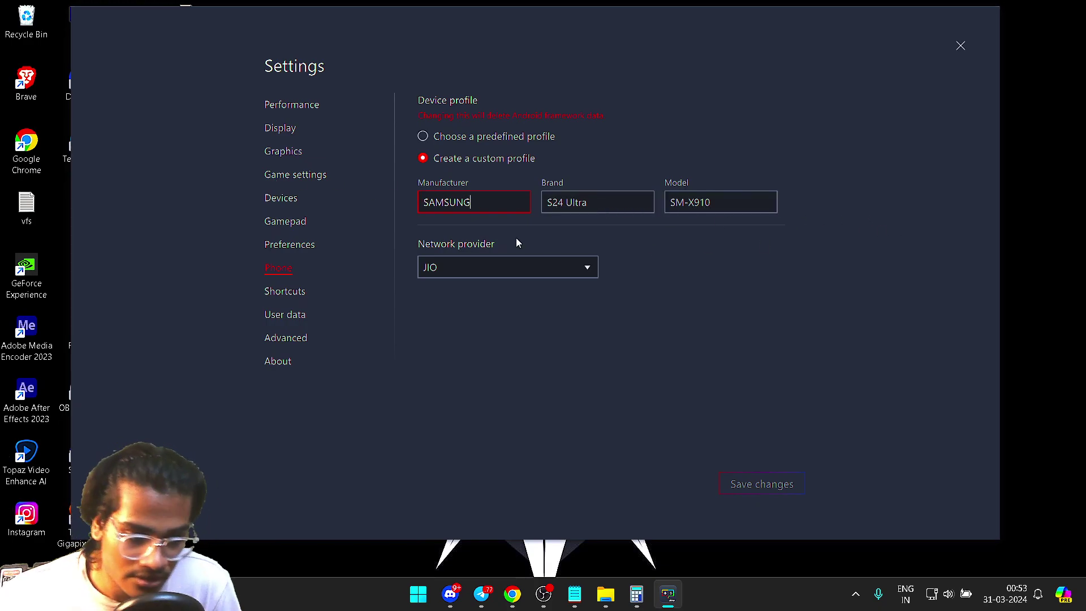
# - Review the emulator's advanced, user data and version information, and close the settings
pyautogui.click(286, 339)
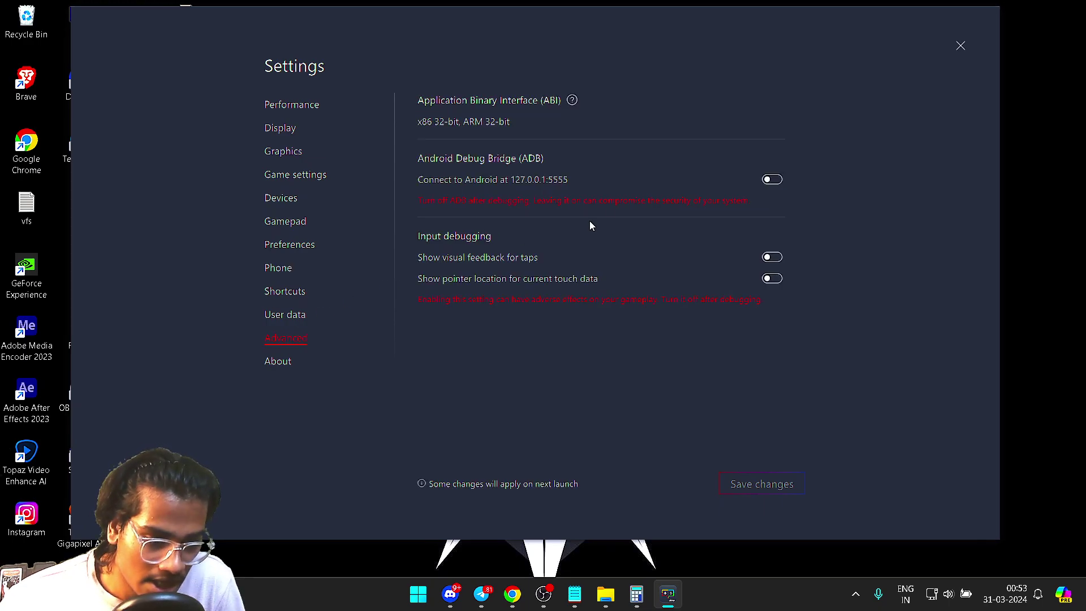
pyautogui.click(291, 317)
pyautogui.click(285, 344)
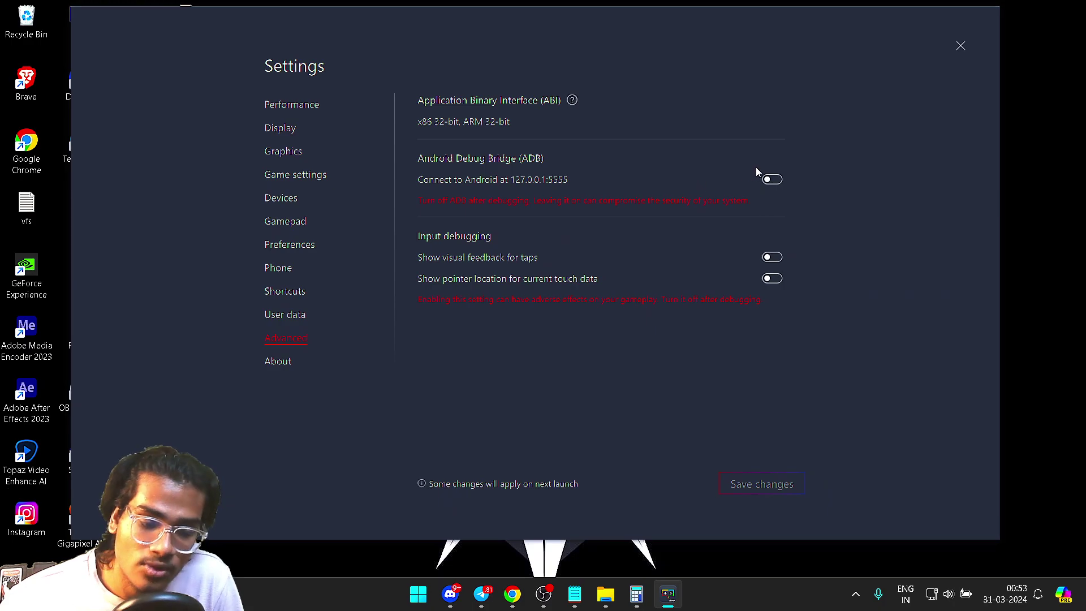
pyautogui.click(286, 363)
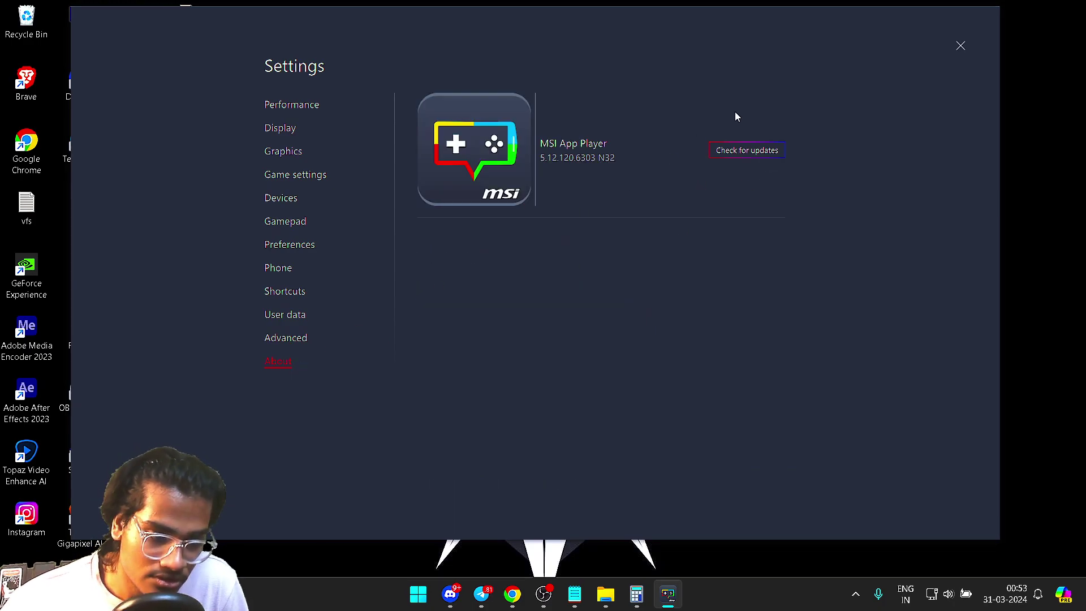
pyautogui.click(961, 46)
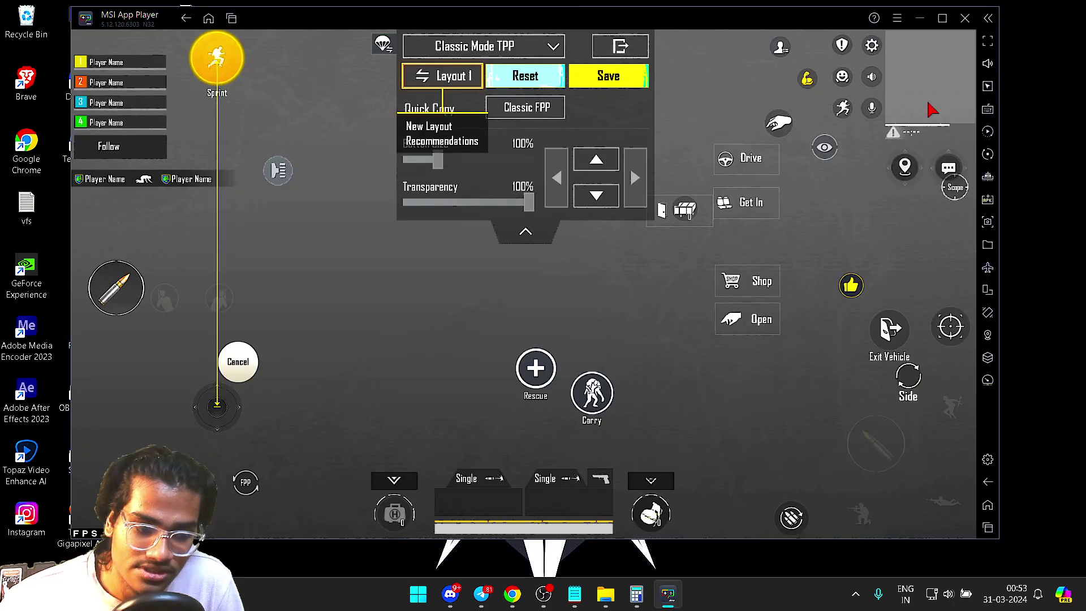
# - Minimize the emulator, close the bluestacks and config text files, and close the file browser window
pyautogui.click(921, 18)
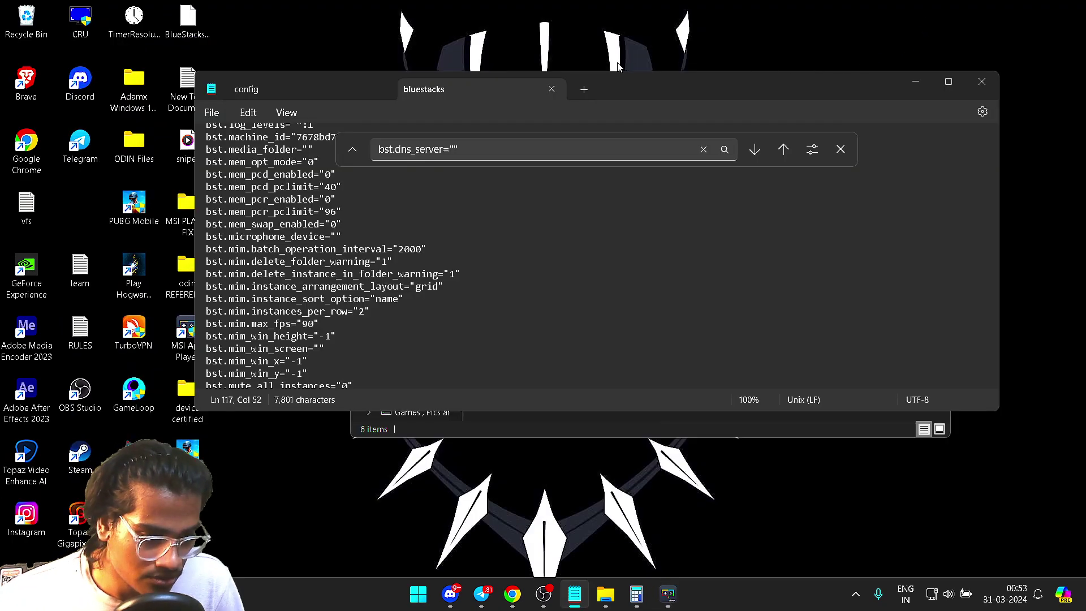
pyautogui.click(840, 149)
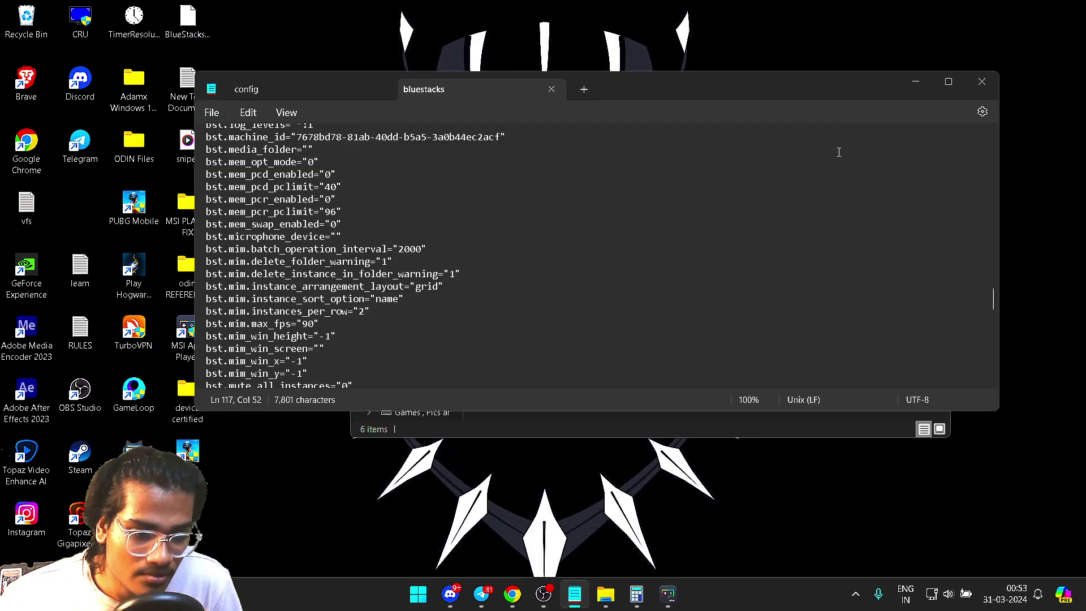
pyautogui.scroll(20, 456, 323)
pyautogui.scroll(15, 456, 322)
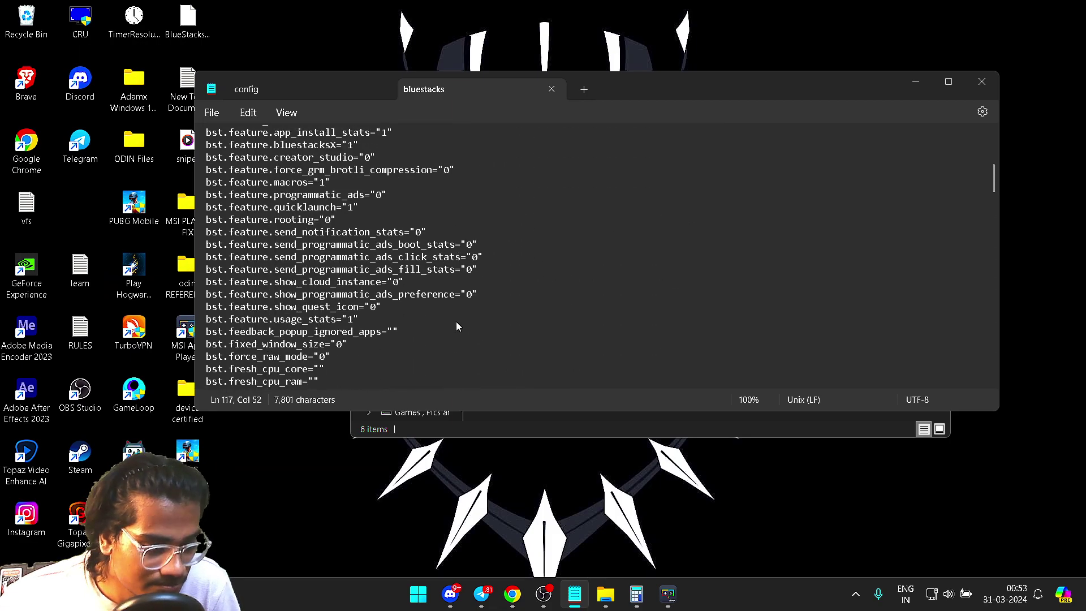
pyautogui.click(552, 89)
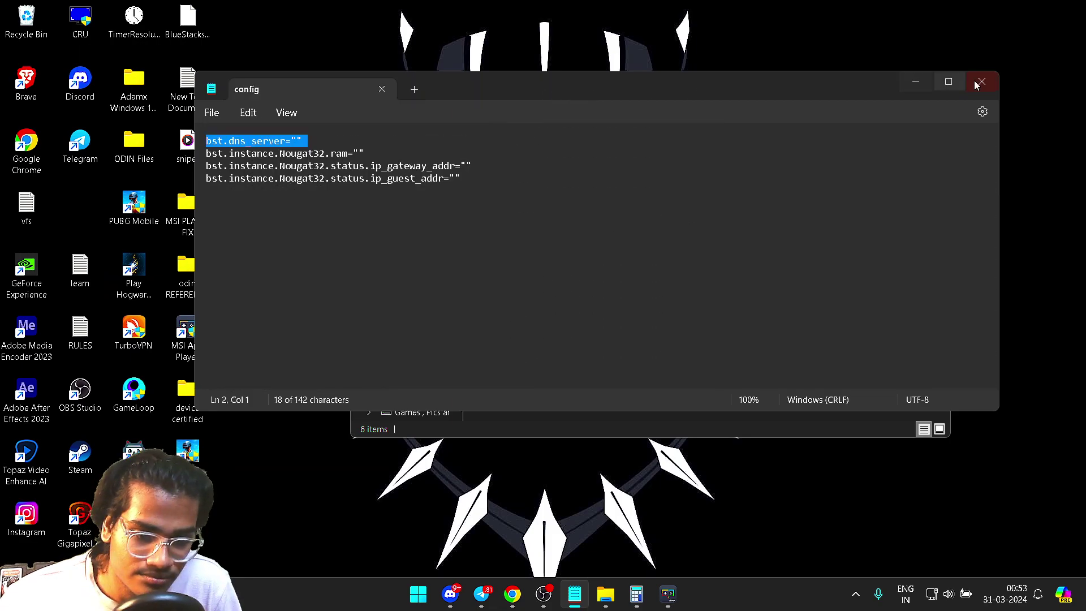
pyautogui.click(982, 81)
pyautogui.click(406, 366)
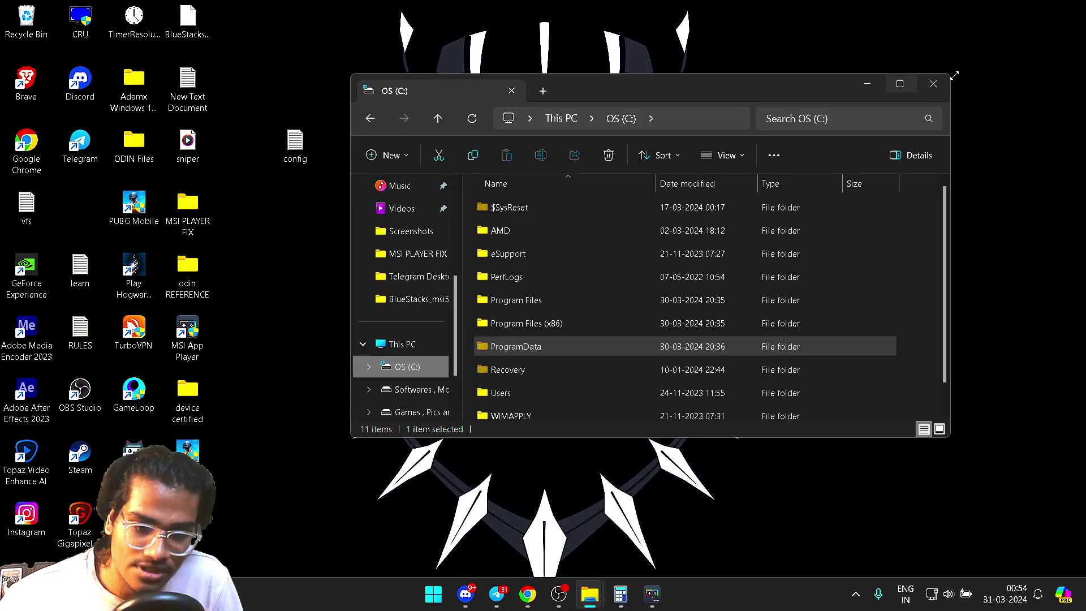
pyautogui.click(933, 84)
# - Open a new File Explorer window and go to the C:\ProgramData\BlueStacks_msi5 folder
pyautogui.press('super+e')
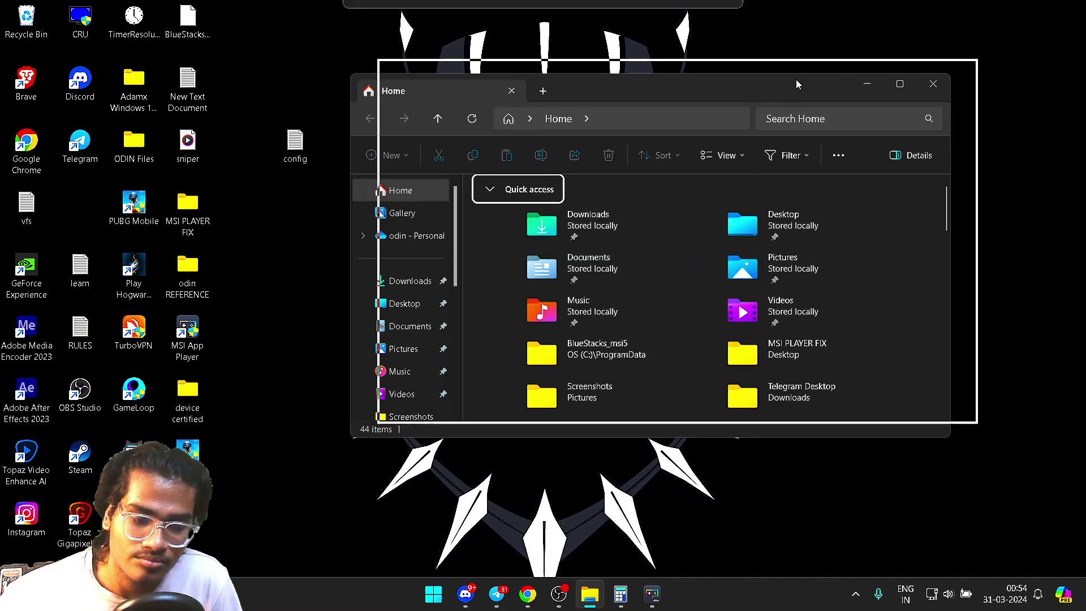
pyautogui.moveTo(779, 80); pyautogui.dragTo(786, 63)
pyautogui.scroll(-4, 430, 300)
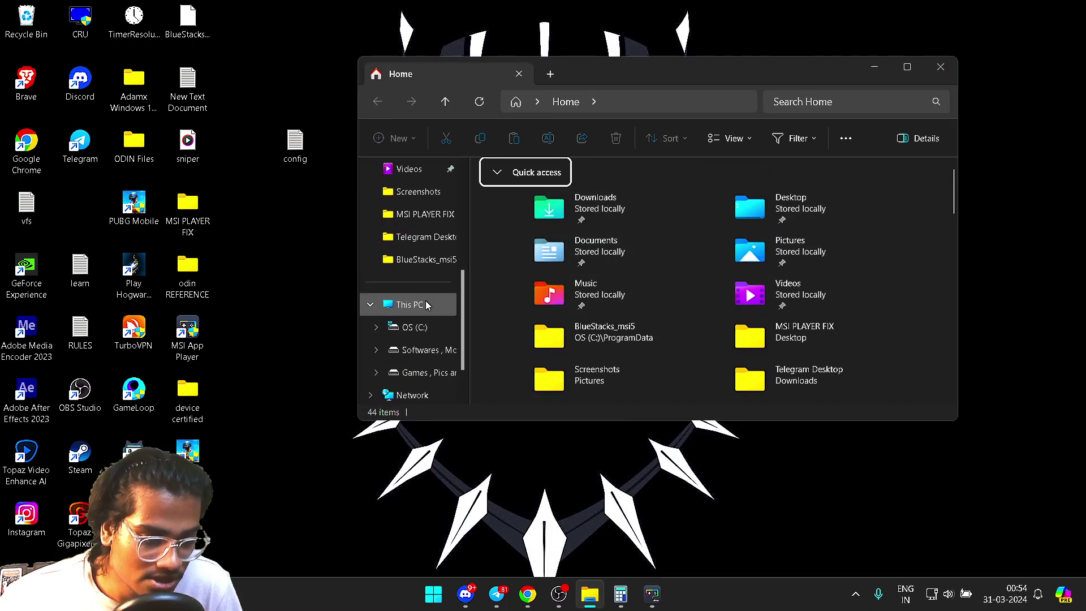
pyautogui.click(424, 329)
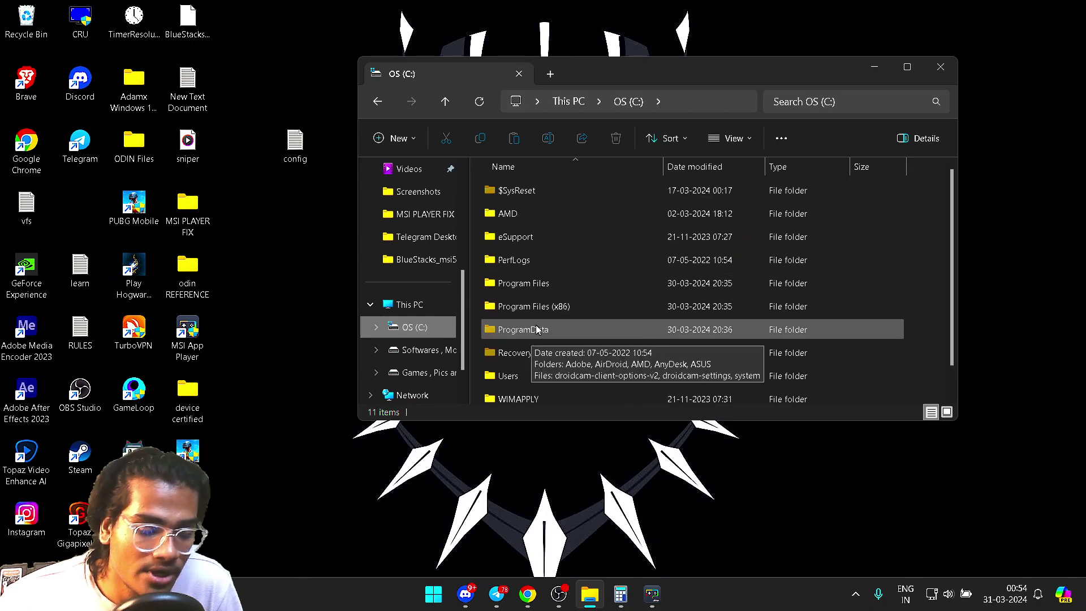
pyautogui.doubleClick(535, 328)
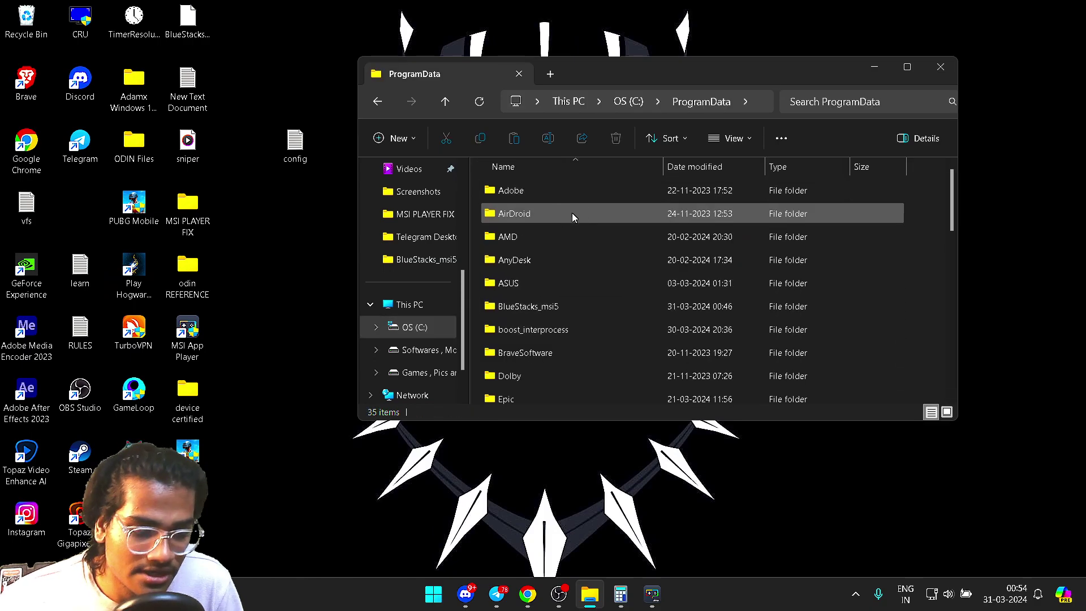
pyautogui.doubleClick(523, 308)
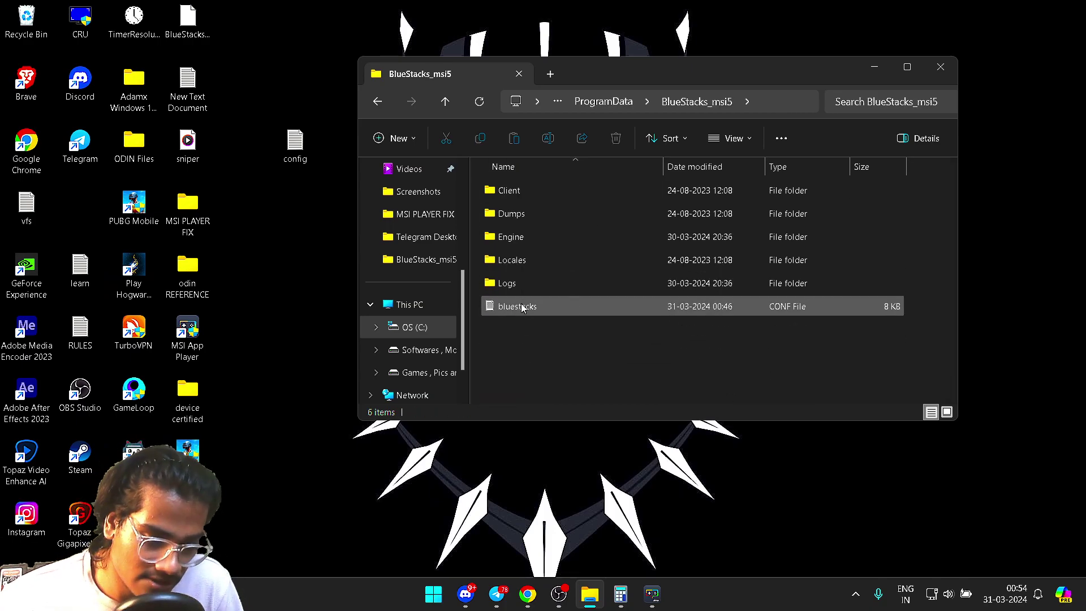
# - Open the bluestacks CONF file in Notepad and maximize its window
pyautogui.moveTo(523, 306)
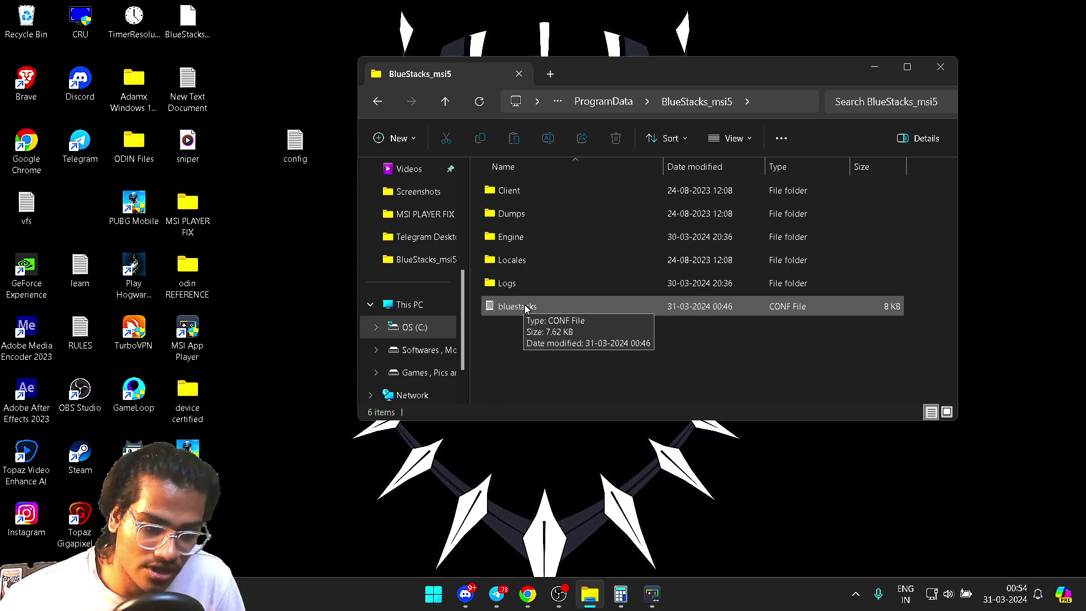
pyautogui.rightClick(552, 305)
pyautogui.rightClick(534, 306)
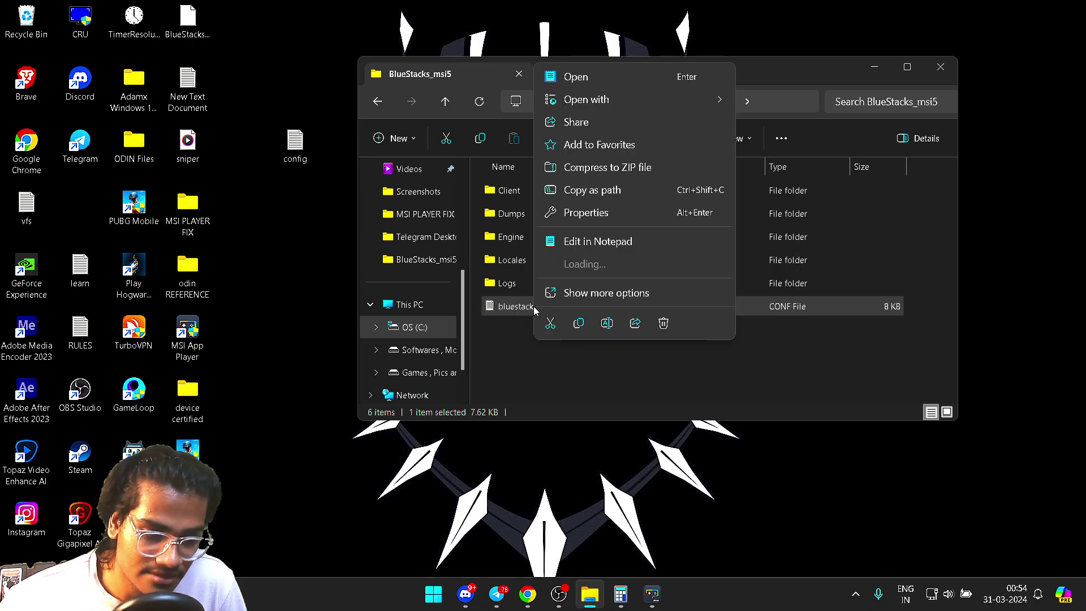
pyautogui.click(598, 241)
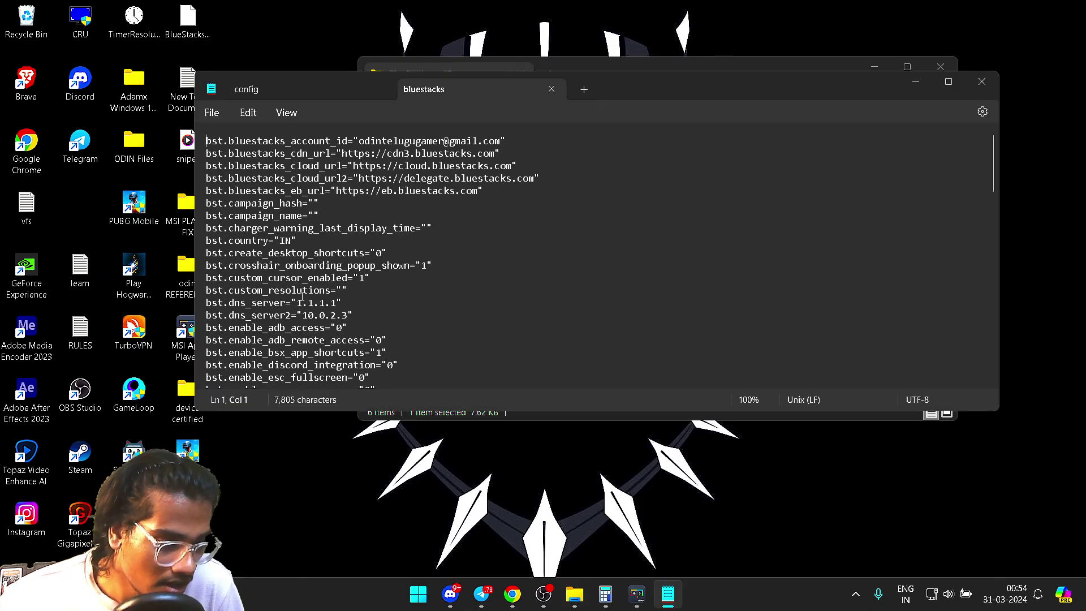
pyautogui.click(940, 84)
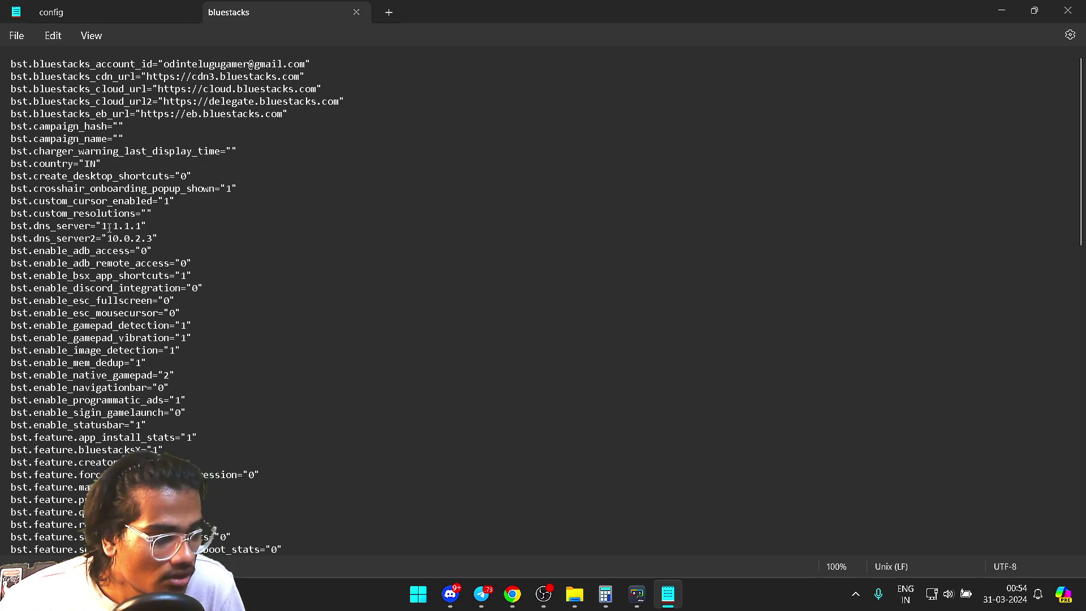
# - Point out the dns_server and dns_server2 addresses in the bluestacks configuration file
pyautogui.moveTo(102, 227); pyautogui.dragTo(142, 228)
pyautogui.click(126, 228)
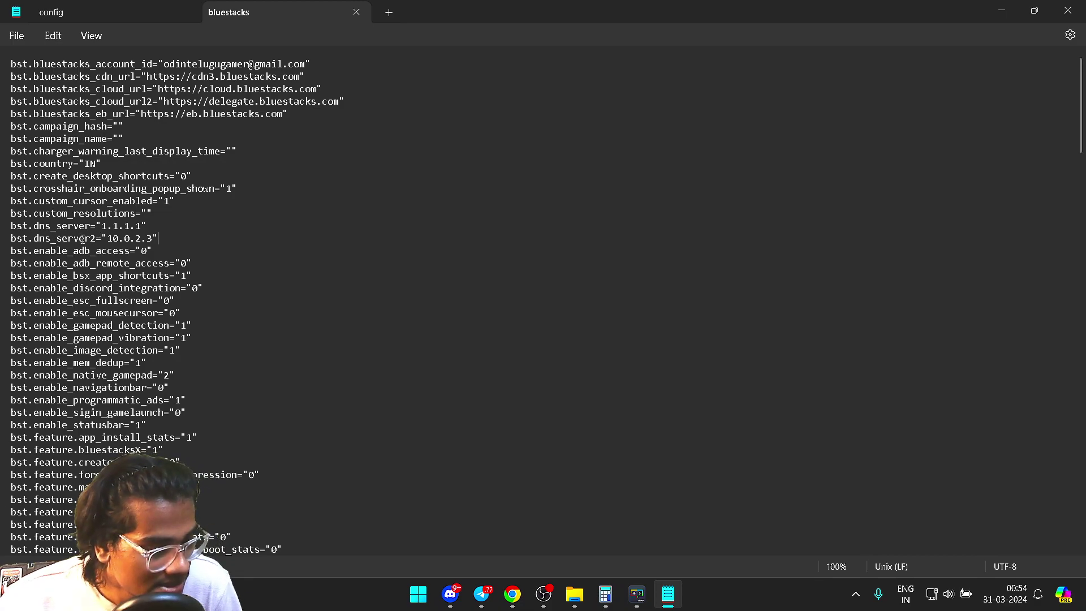
pyautogui.moveTo(110, 239); pyautogui.dragTo(145, 247)
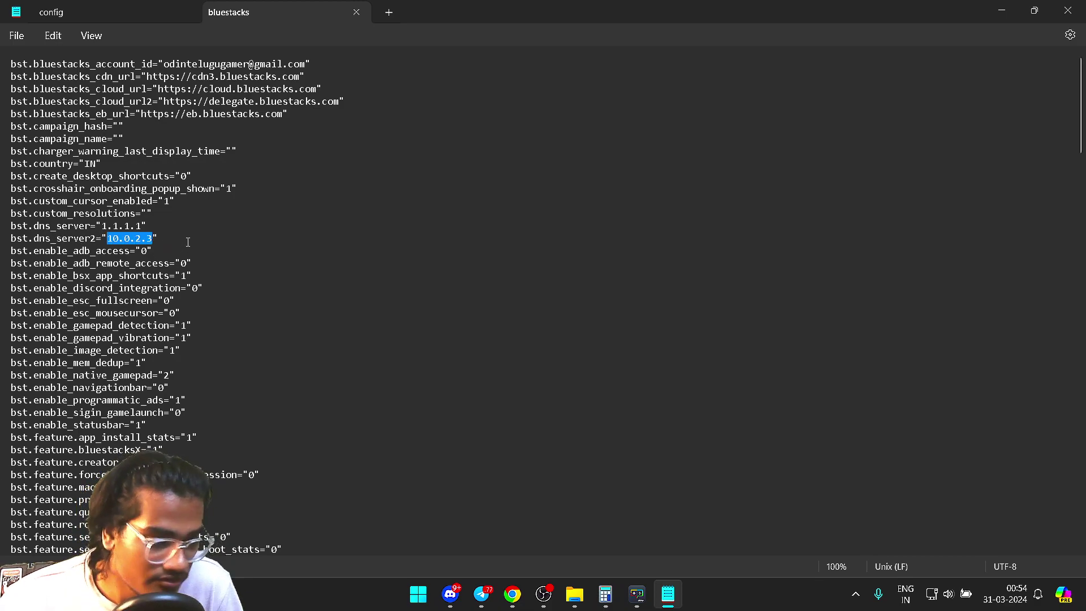
pyautogui.click(250, 232)
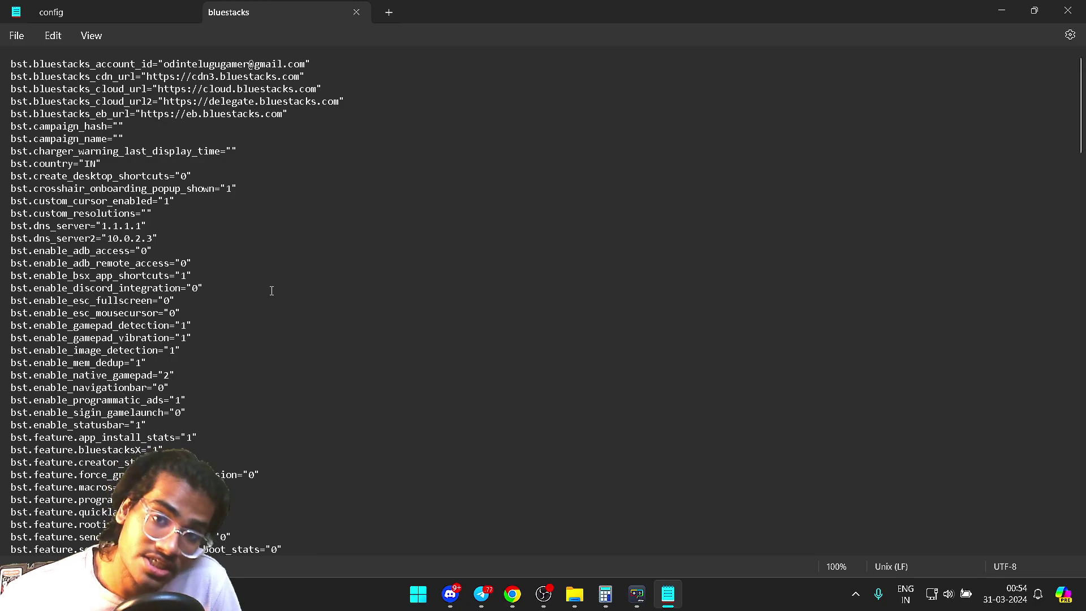
# - Review the fresh CPU and RAM, device profile, DPI, FPS and graphics entries of the bluestacks configuration file
pyautogui.scroll(-5, 253, 251)
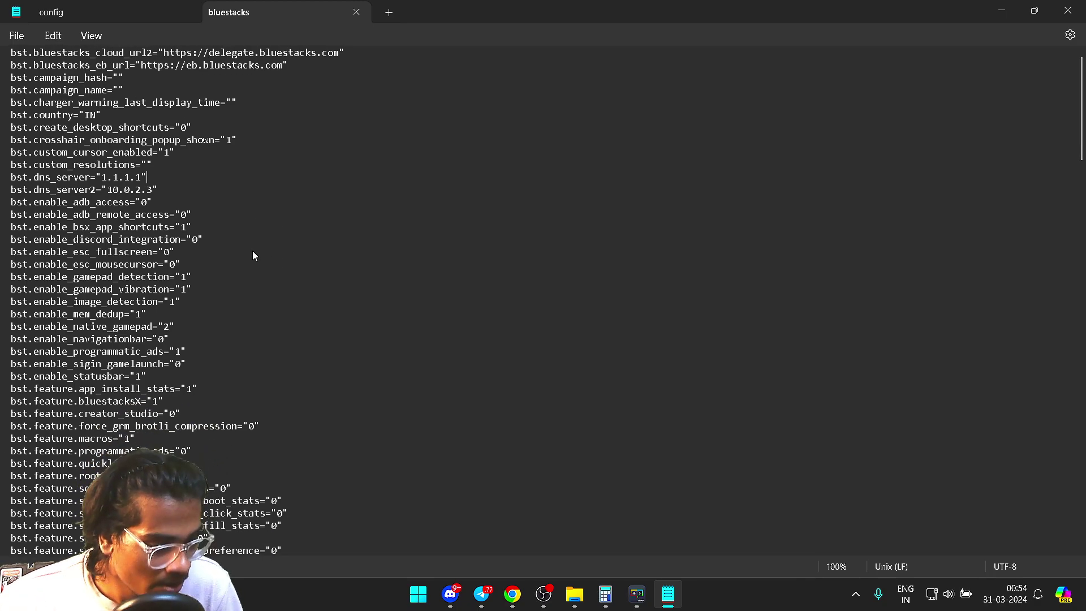
pyautogui.scroll(-4, 252, 255)
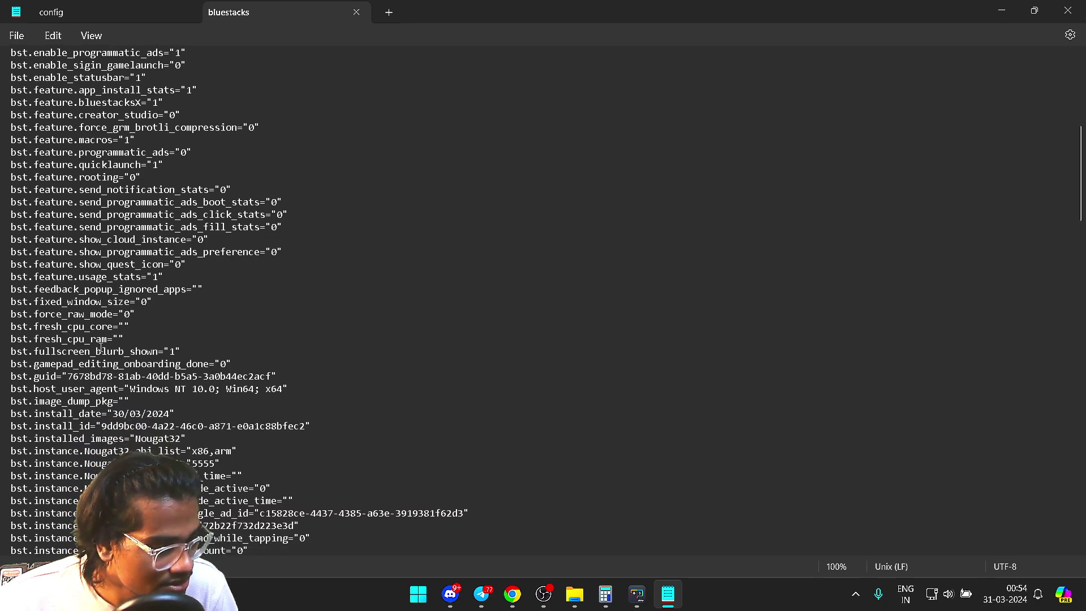
pyautogui.click(123, 326)
pyautogui.write('1')
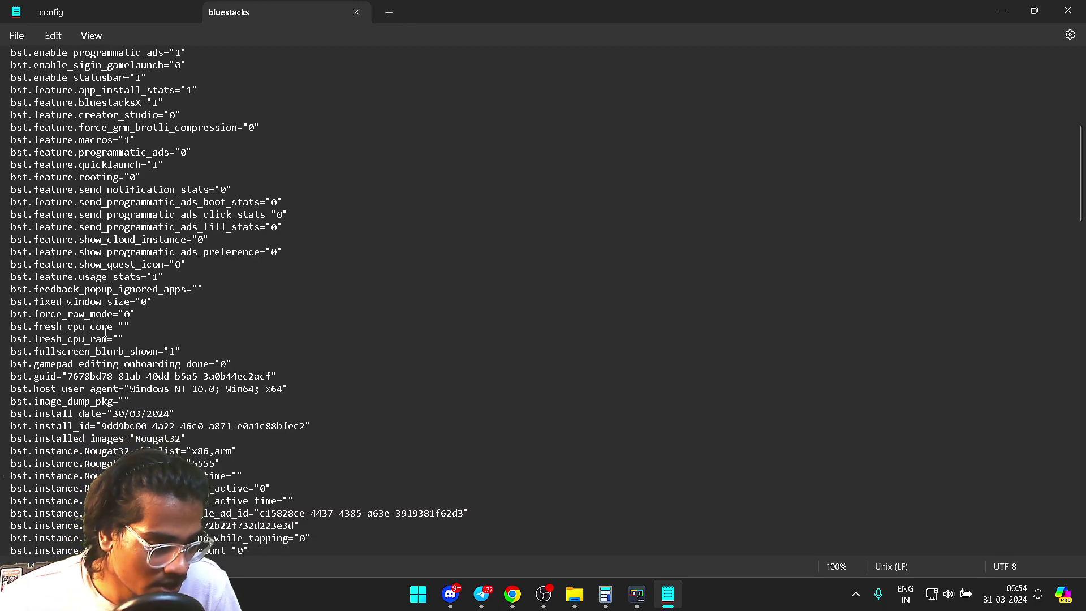
pyautogui.press('BackSpace')
pyautogui.scroll(-4, 122, 326)
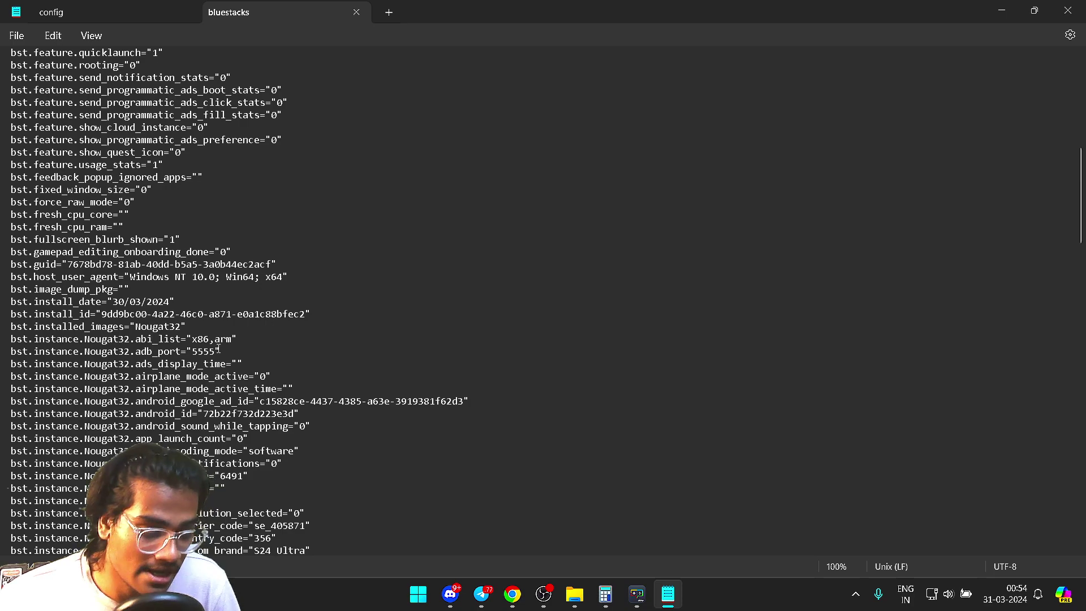
pyautogui.scroll(-2, 218, 352)
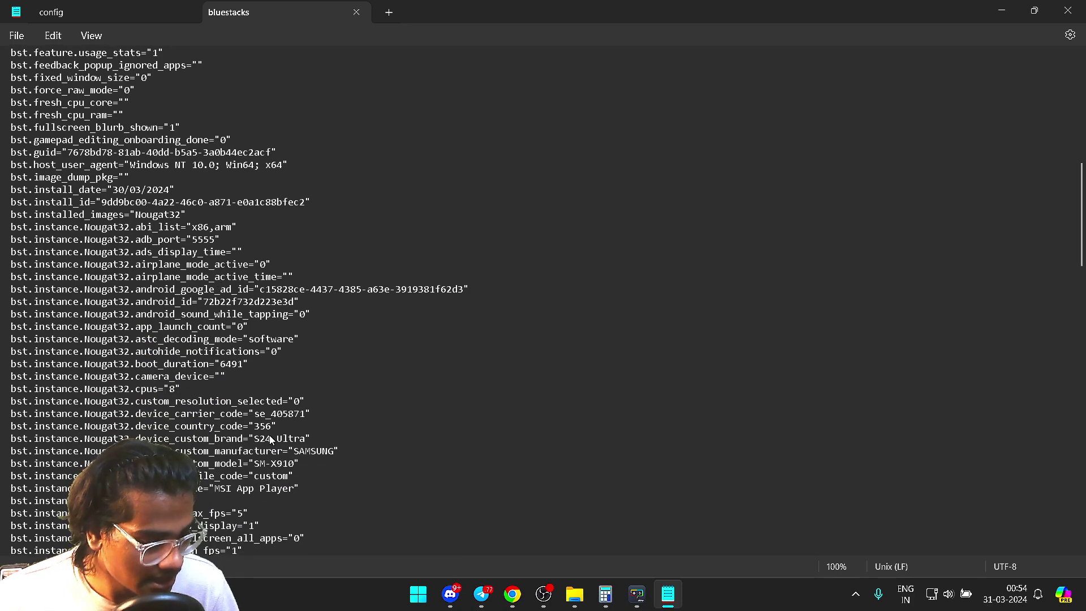
pyautogui.scroll(-1, 269, 435)
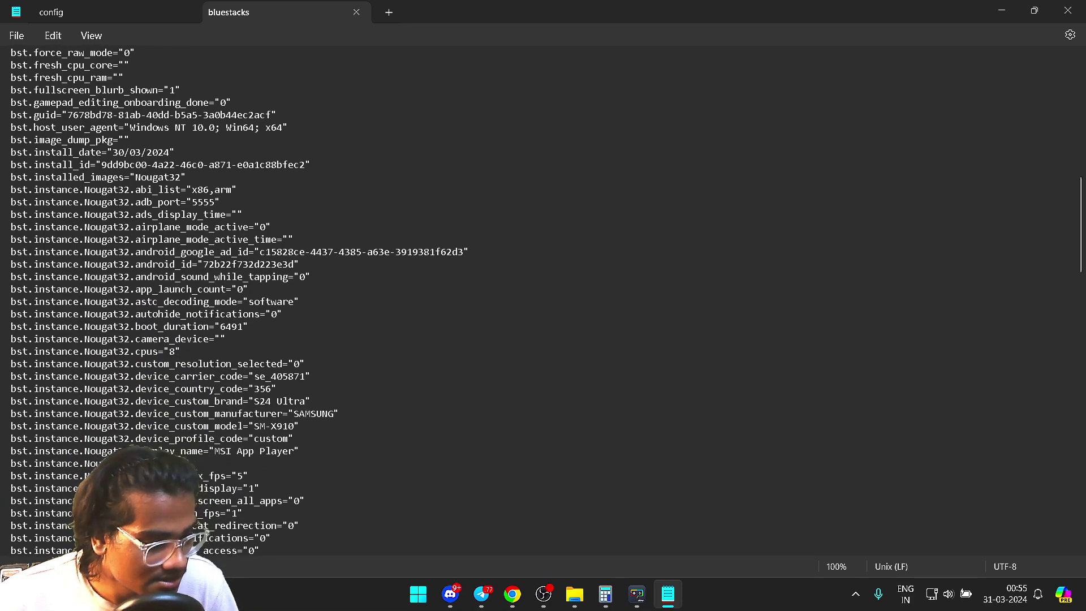
pyautogui.scroll(-2, 543, 288)
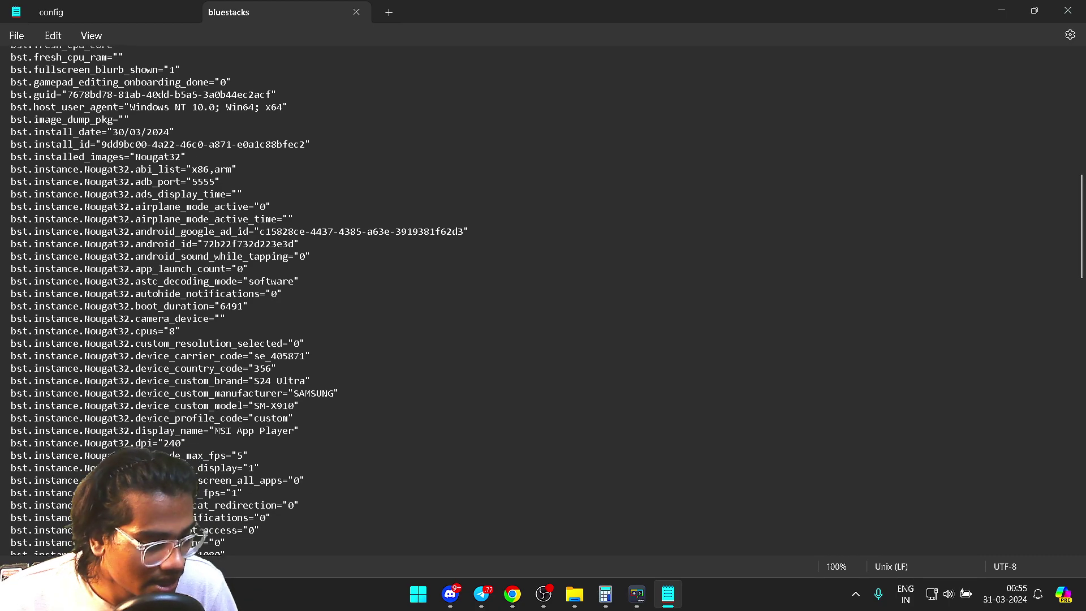
pyautogui.scroll(-5, 348, 401)
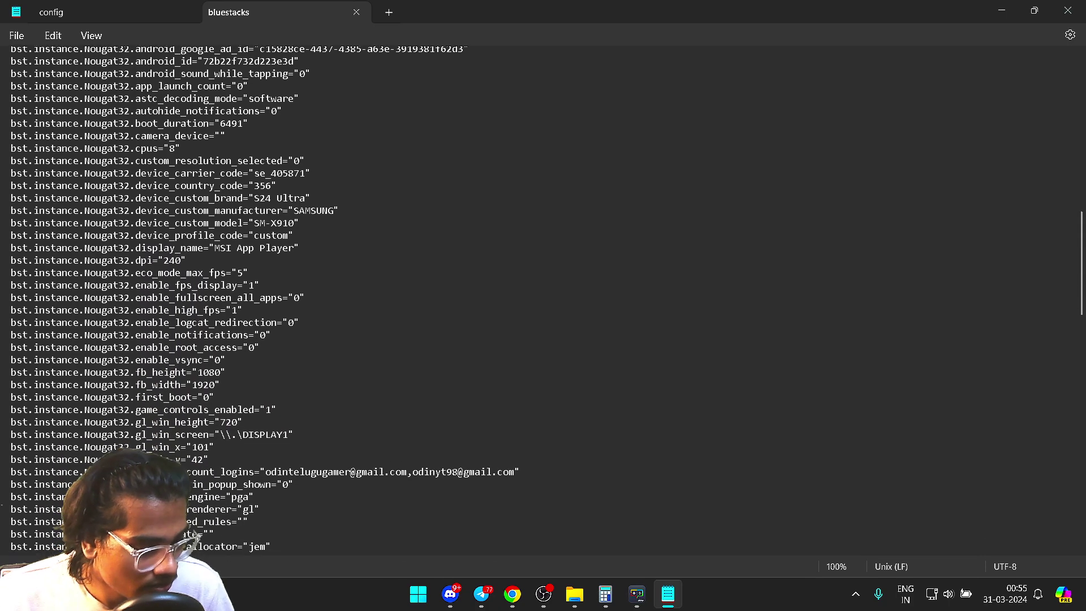
pyautogui.scroll(-3, 194, 444)
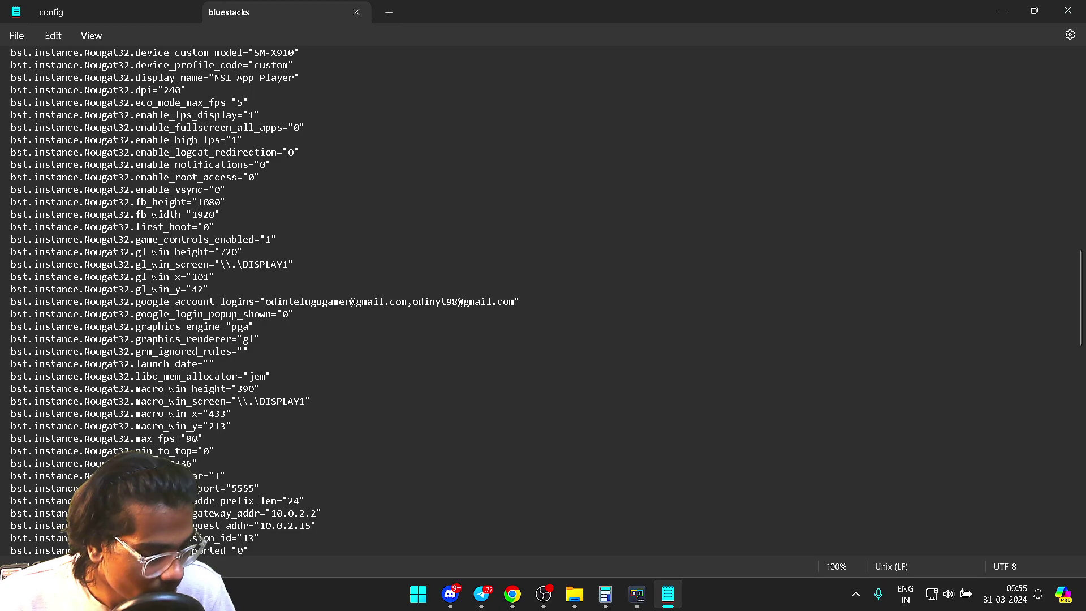
# - Point out the Nougat32 instance's max_fps value and its RAM entry two lines below
pyautogui.doubleClick(193, 439)
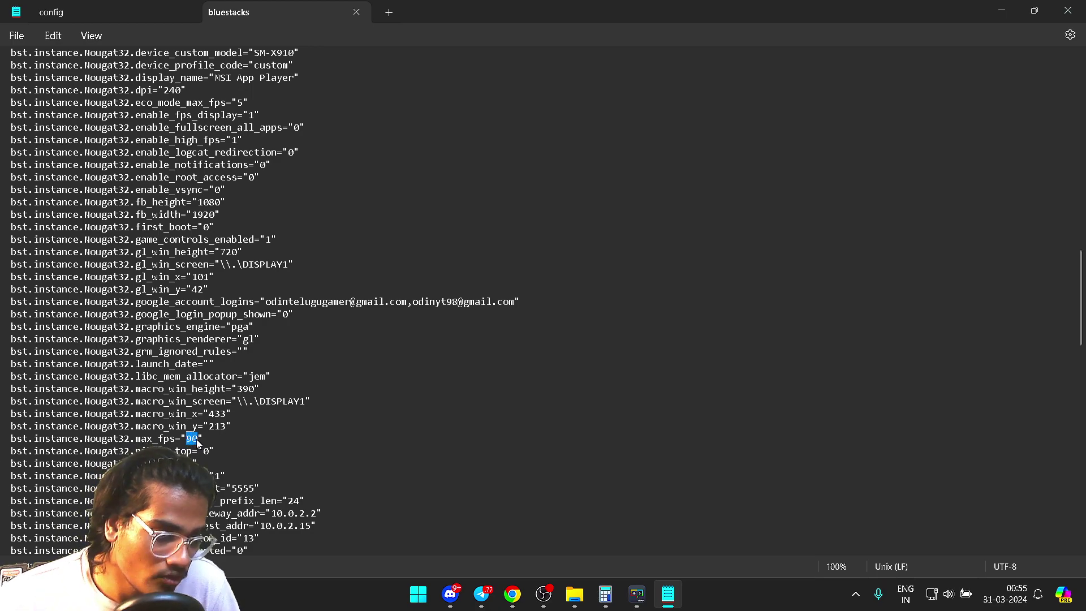
pyautogui.write('90')
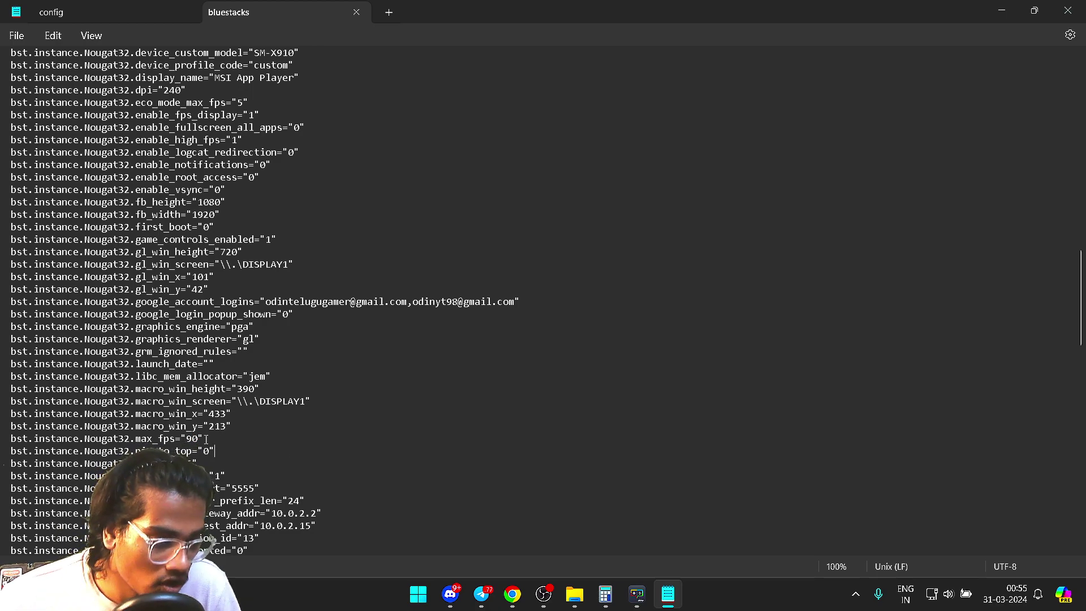
pyautogui.press('Down')
pyautogui.press('Down')
pyautogui.press('Home')
pyautogui.hotkey('shift', 'End')
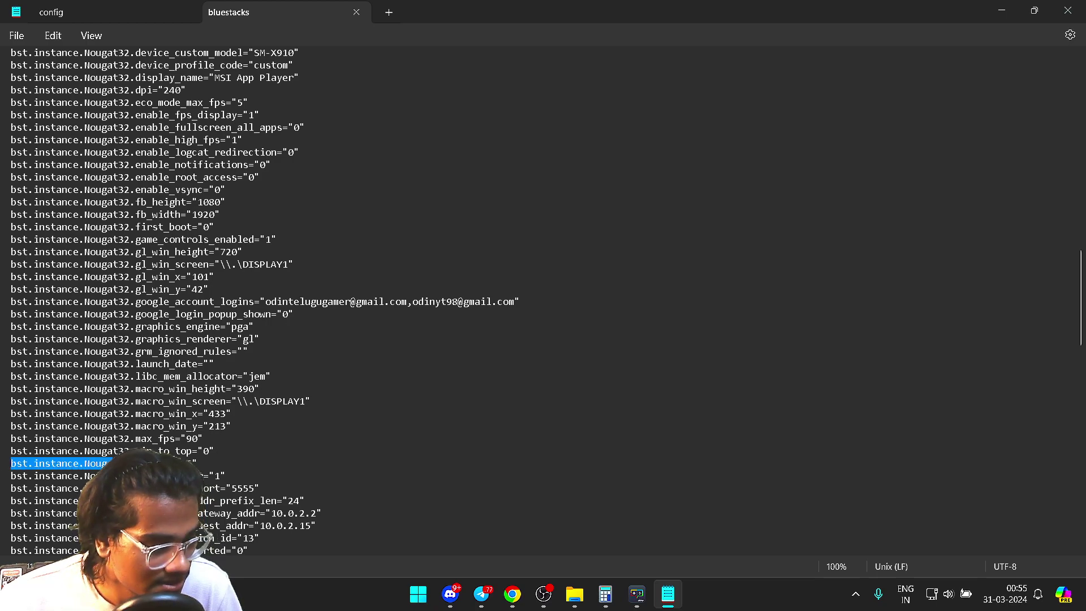
pyautogui.hotkey('shift', 'End')
pyautogui.press('Right')
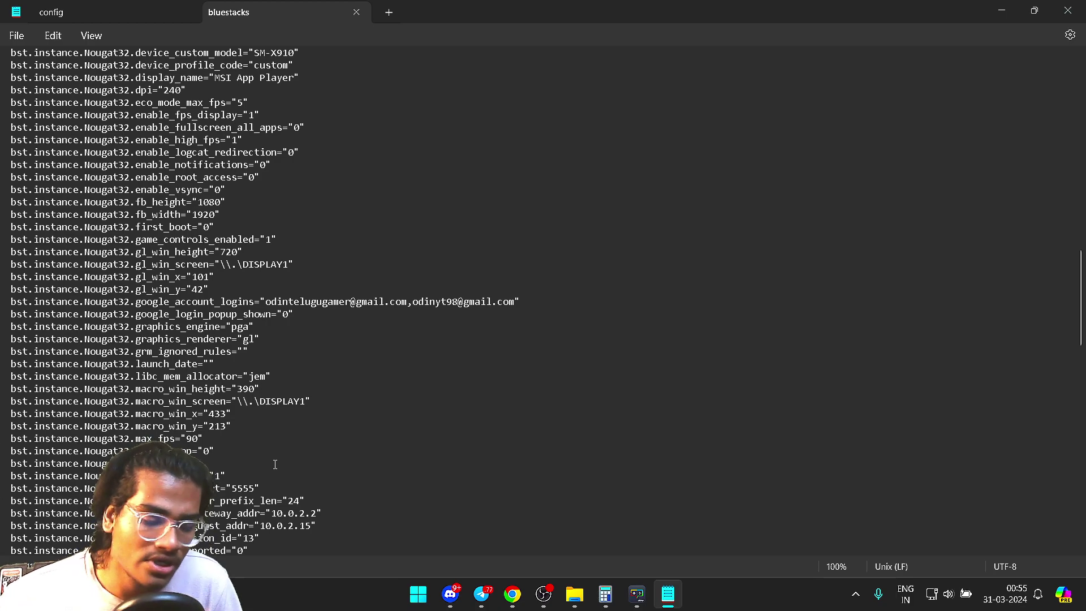
# - Switch to Calculator and clear the previous calculation
pyautogui.moveTo(660, 597)
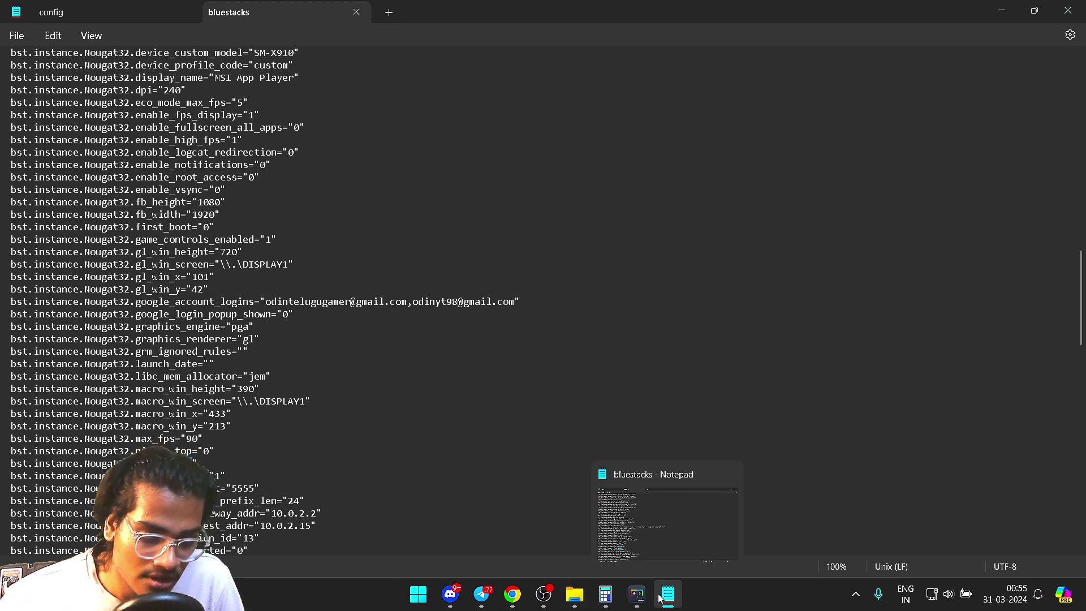
pyautogui.click(605, 594)
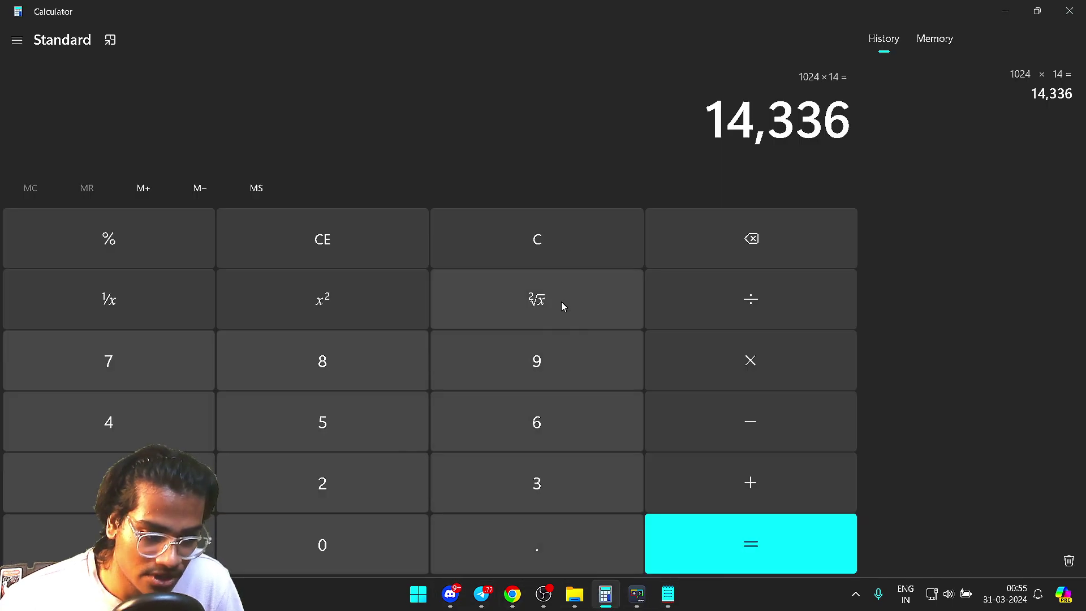
pyautogui.click(779, 232)
pyautogui.hotkey('shift', '5')
pyautogui.click(310, 238)
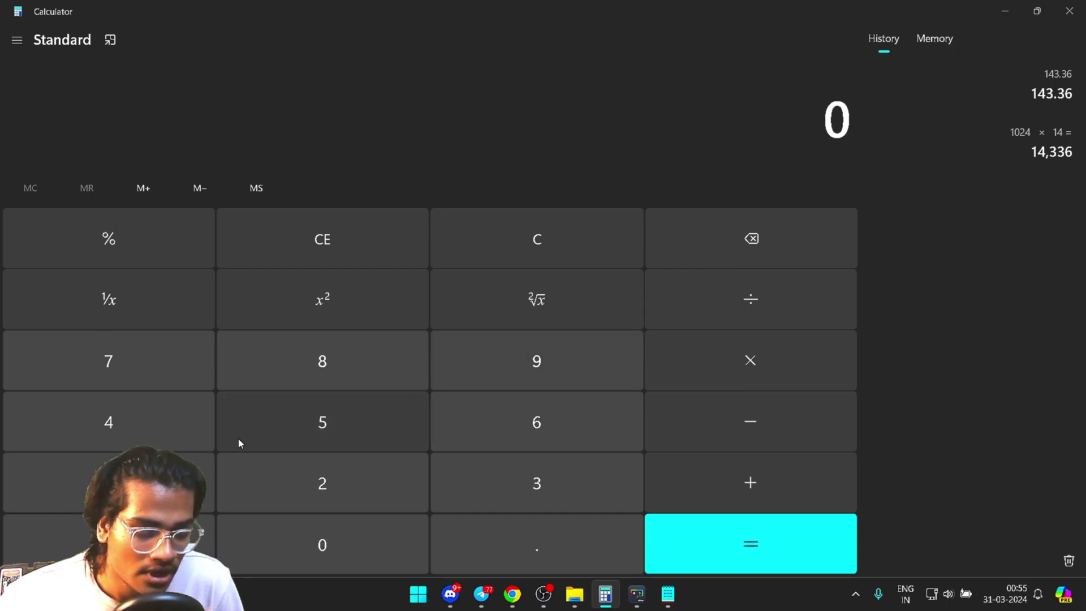
# - Multiply 1024 by 14 to get the RAM amount in megabytes and highlight the result
pyautogui.click(34, 481)
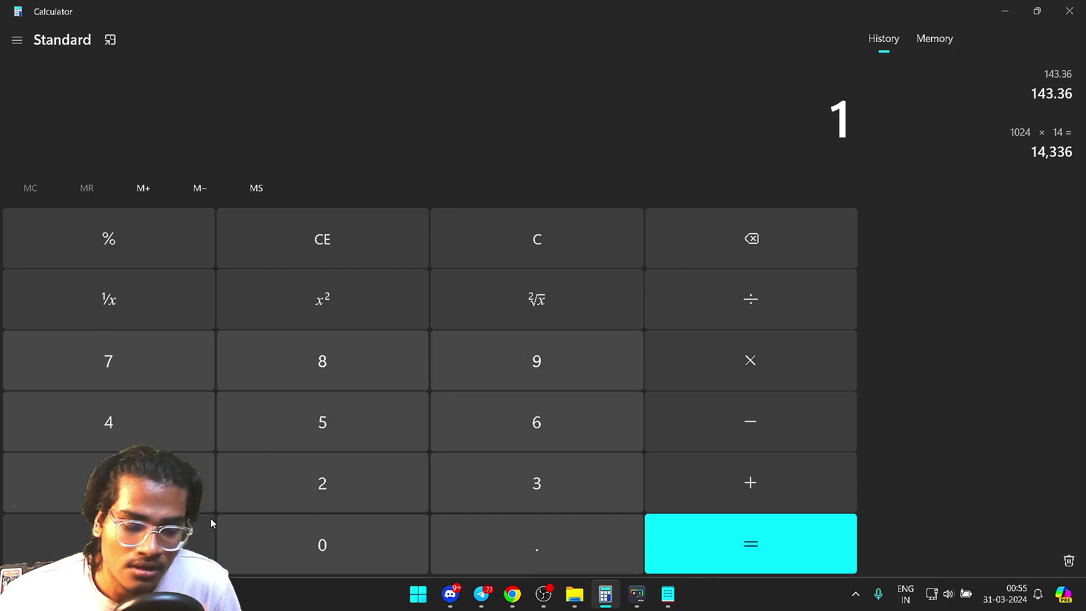
pyautogui.click(316, 560)
pyautogui.click(331, 490)
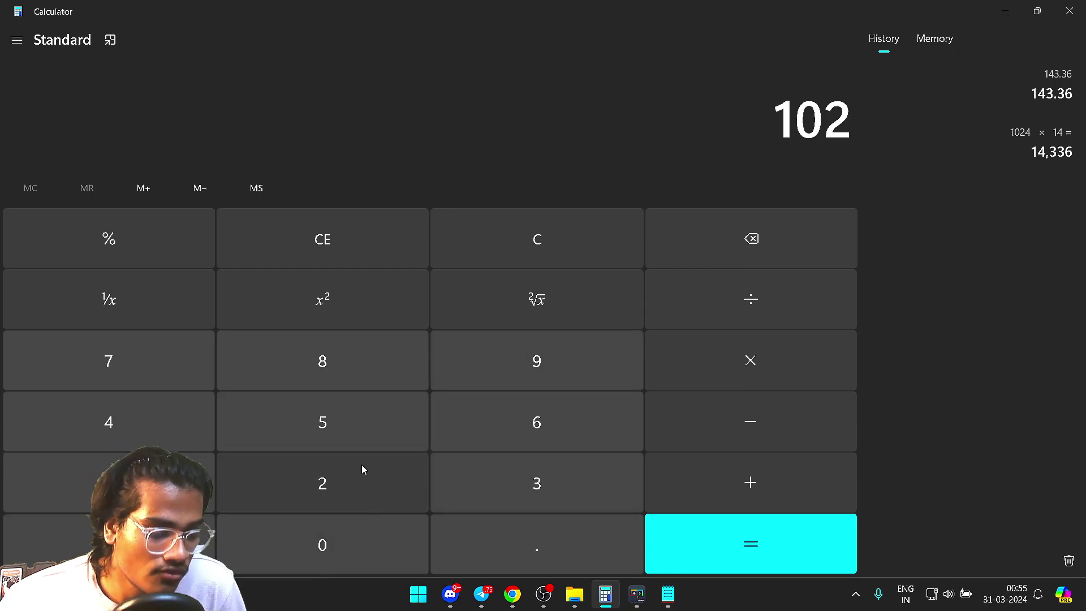
pyautogui.click(113, 420)
pyautogui.click(789, 366)
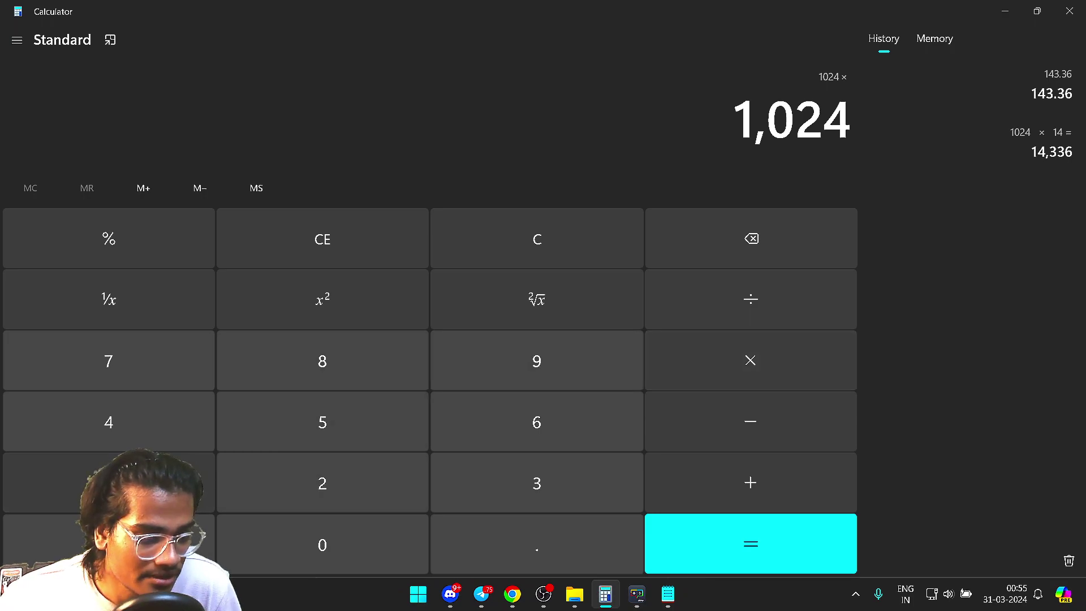
pyautogui.click(113, 482)
pyautogui.click(502, 439)
pyautogui.click(761, 239)
pyautogui.click(761, 240)
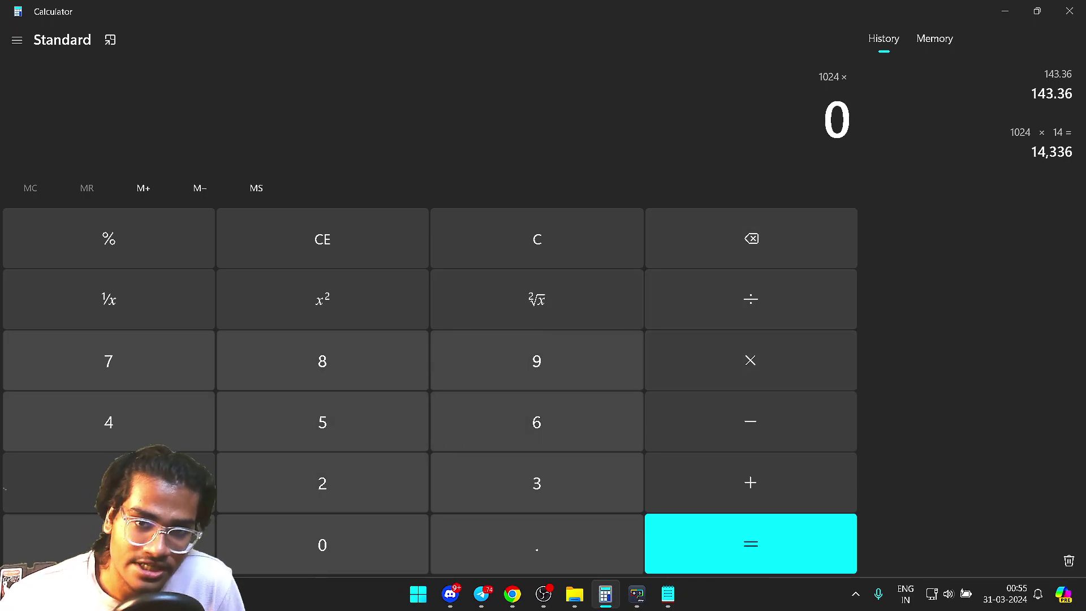
pyautogui.click(113, 481)
pyautogui.click(107, 421)
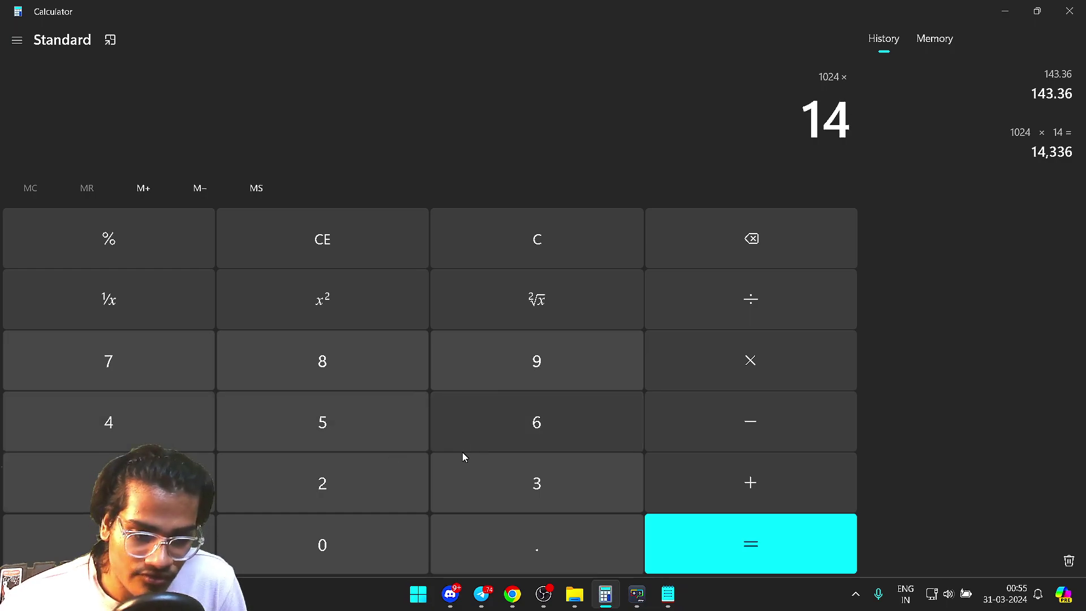
pyautogui.click(712, 563)
pyautogui.moveTo(708, 119); pyautogui.dragTo(851, 119)
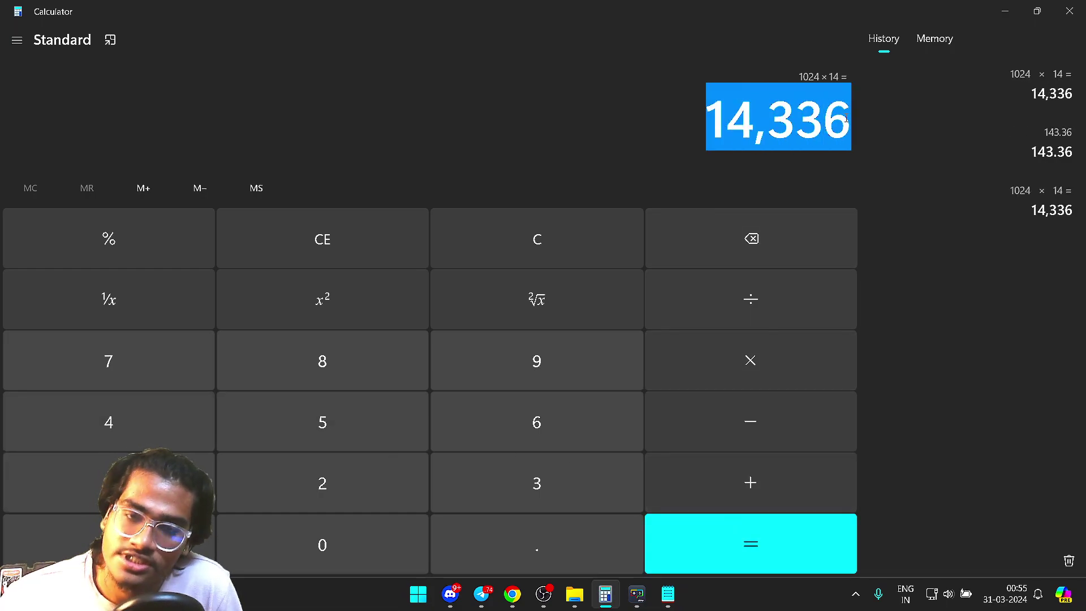